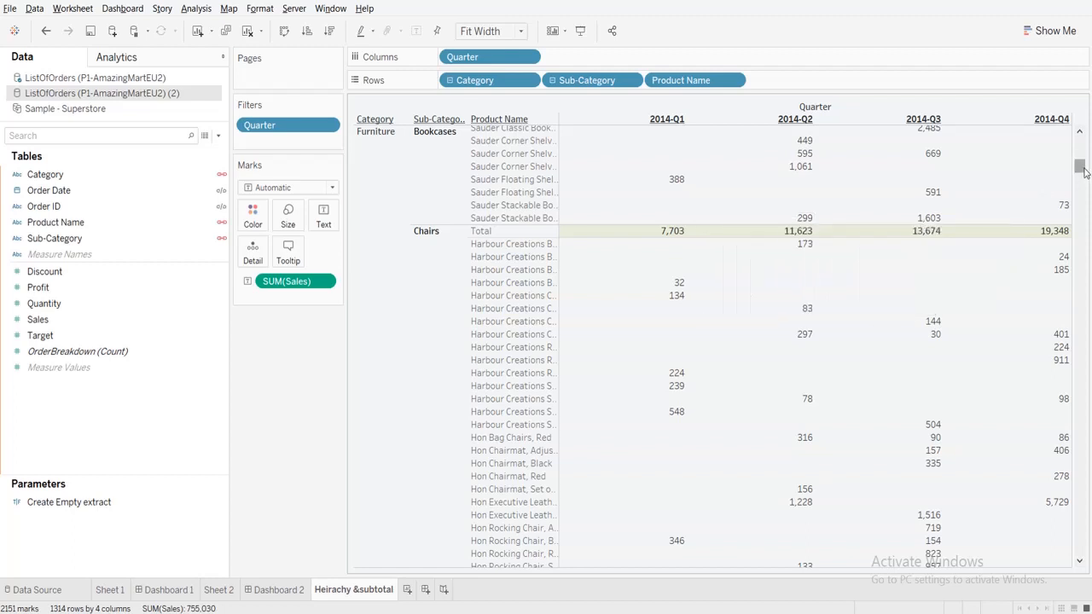
Collapse the Product Name level in the hierarchy table and select the ListOfOrders (P1-AmazingMartEU2) data source.
left_click_drag(1079, 167, 1079, 136)
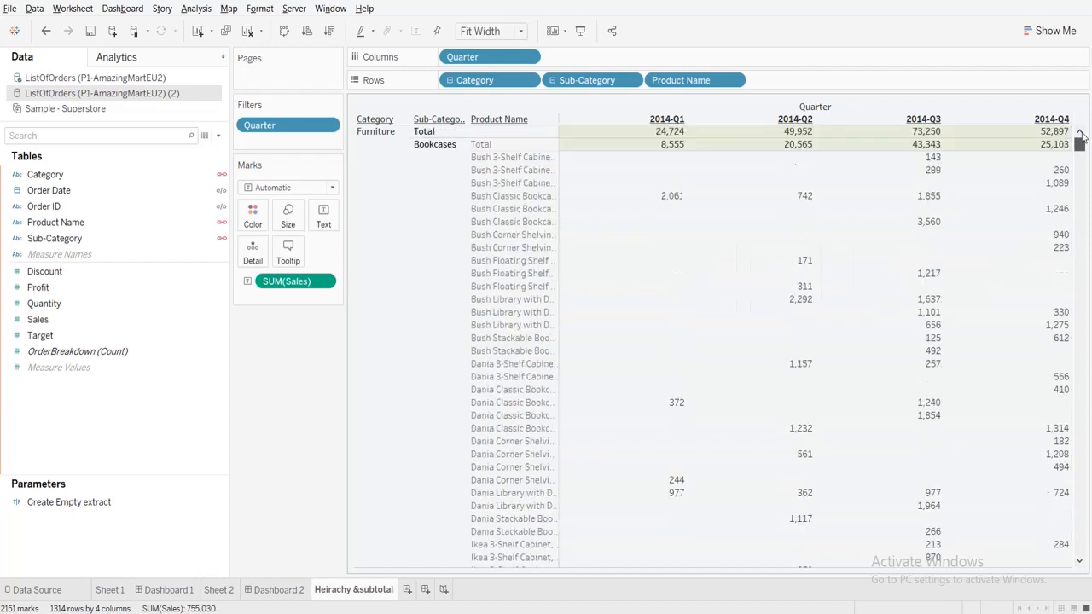
left_click(552, 80)
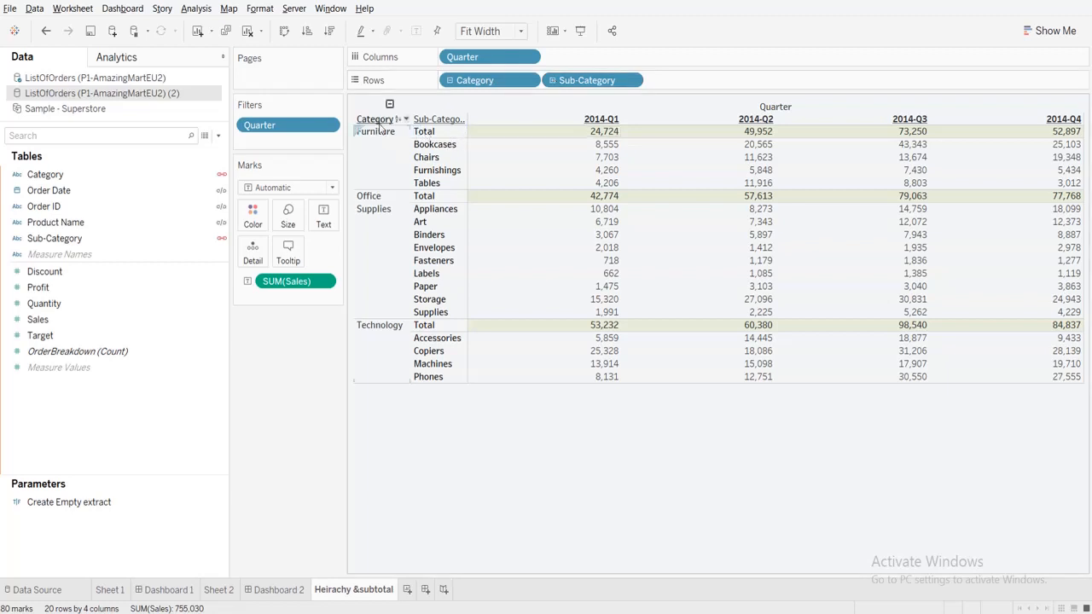
left_click(70, 77)
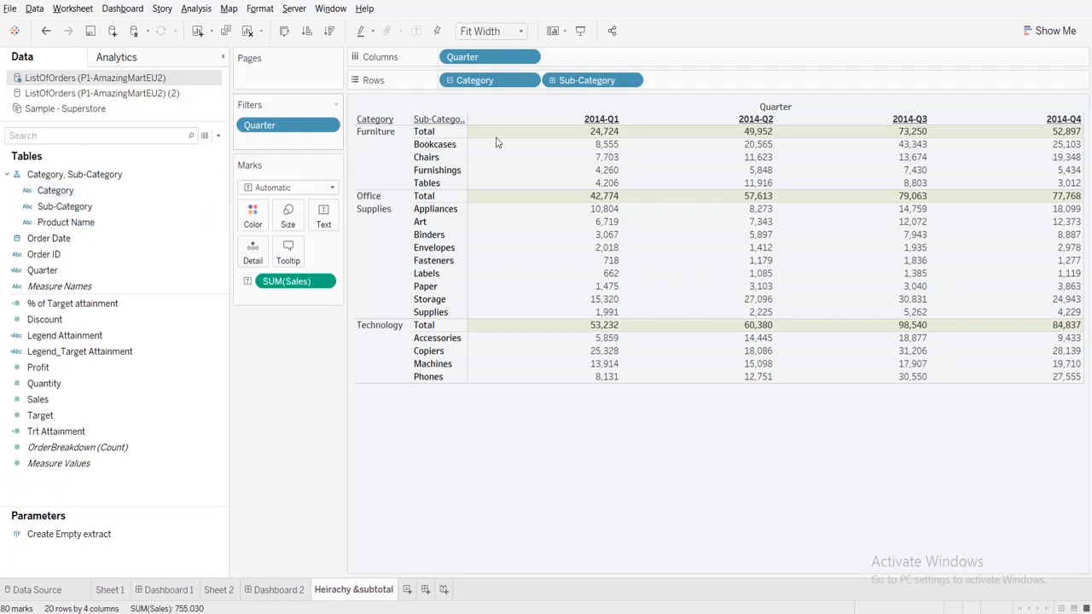
Collapse the table rows to the Category level and expand them again to Sub-Category.
mouse_move(563, 145)
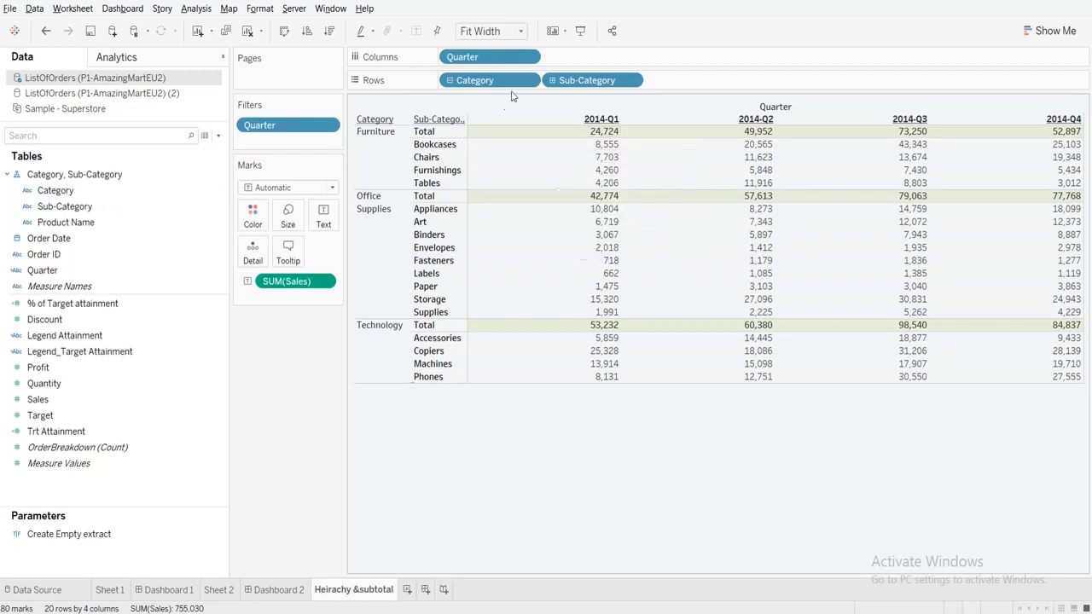
left_click(451, 80)
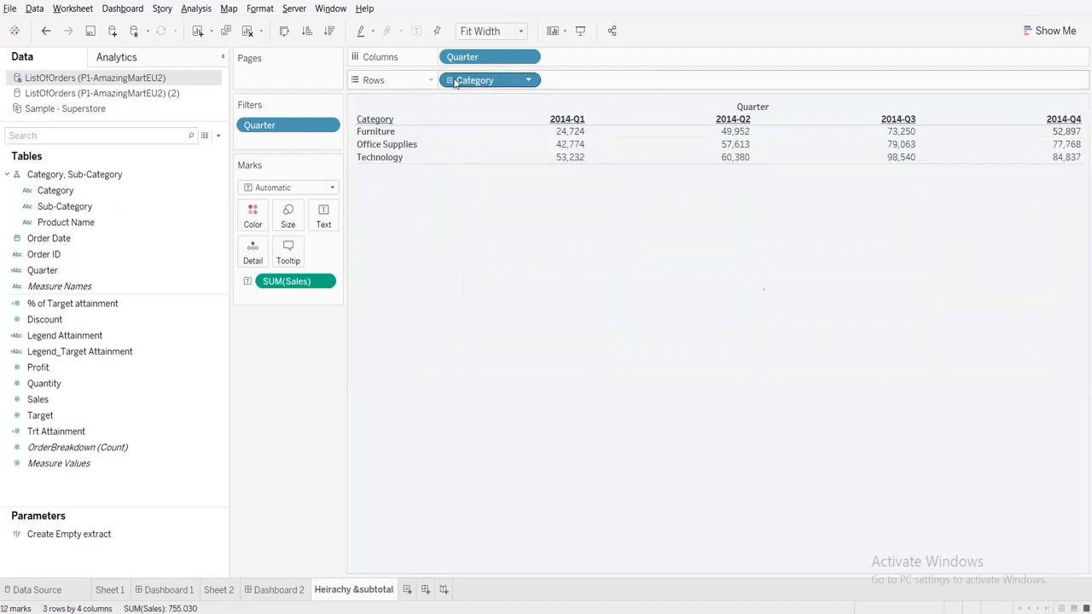
left_click(450, 80)
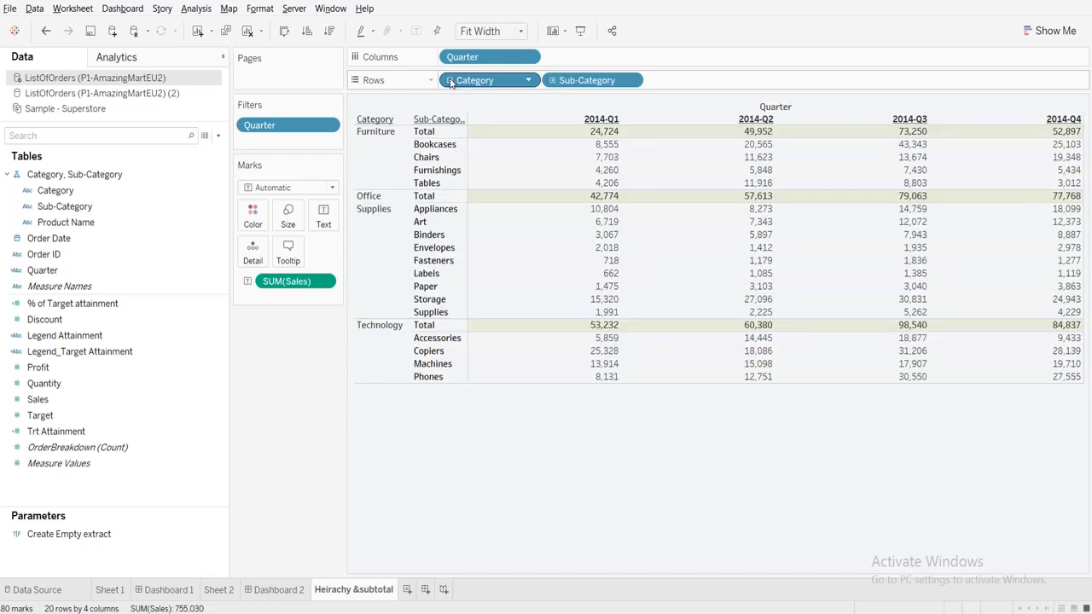
Expand Sub-Category to Product Name, examine the product rows and subtotals, and collapse back to Sub-Category.
left_click(552, 80)
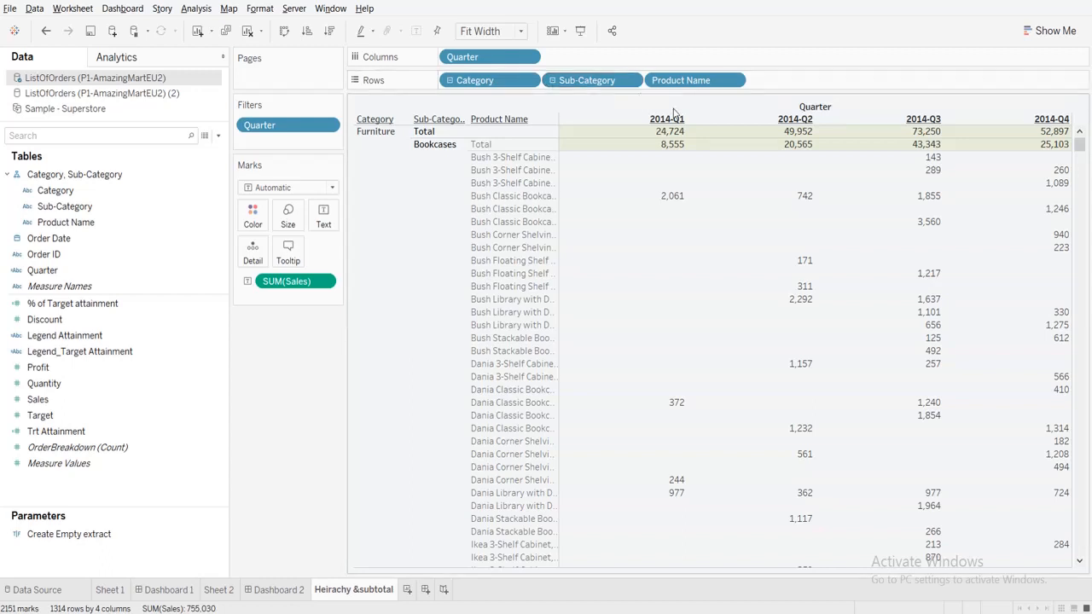
left_click(552, 80)
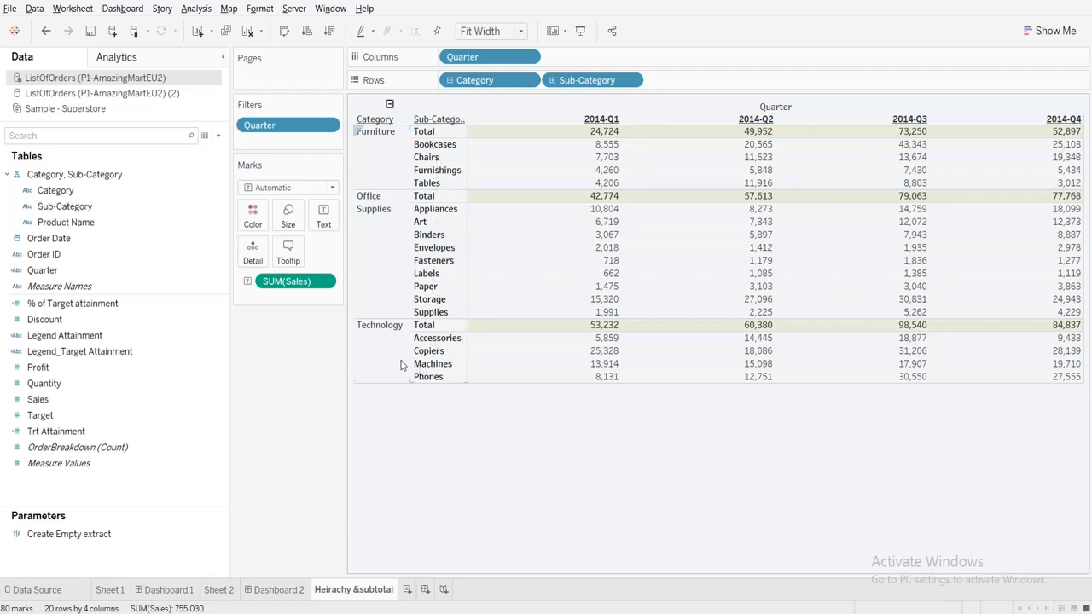
left_click(552, 80)
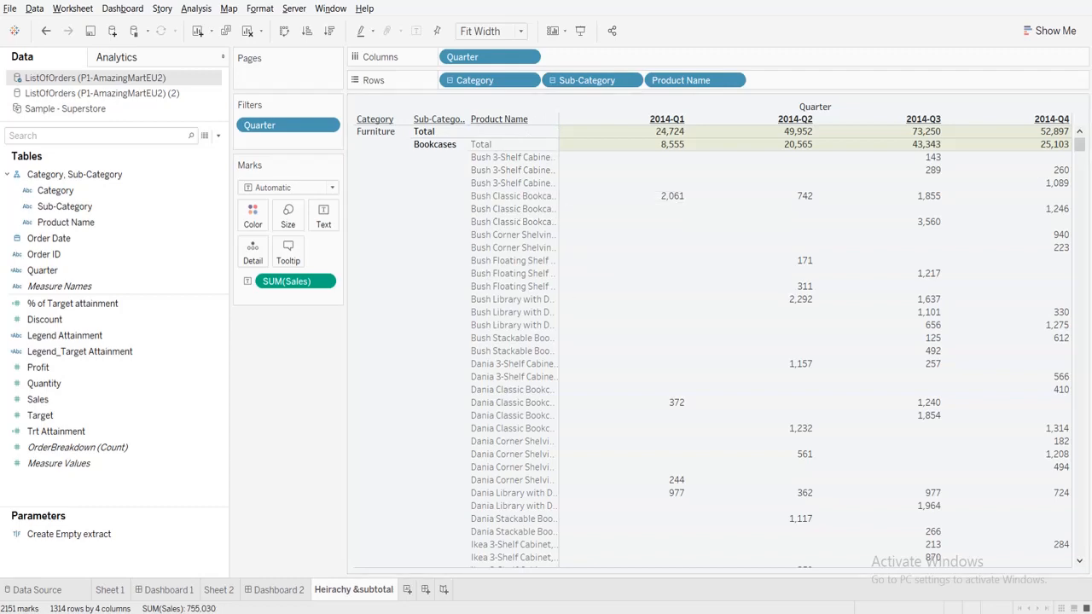
mouse_move(1080, 147)
left_mouse_down()
mouse_move(1080, 173)
mouse_move(1080, 163)
left_mouse_up()
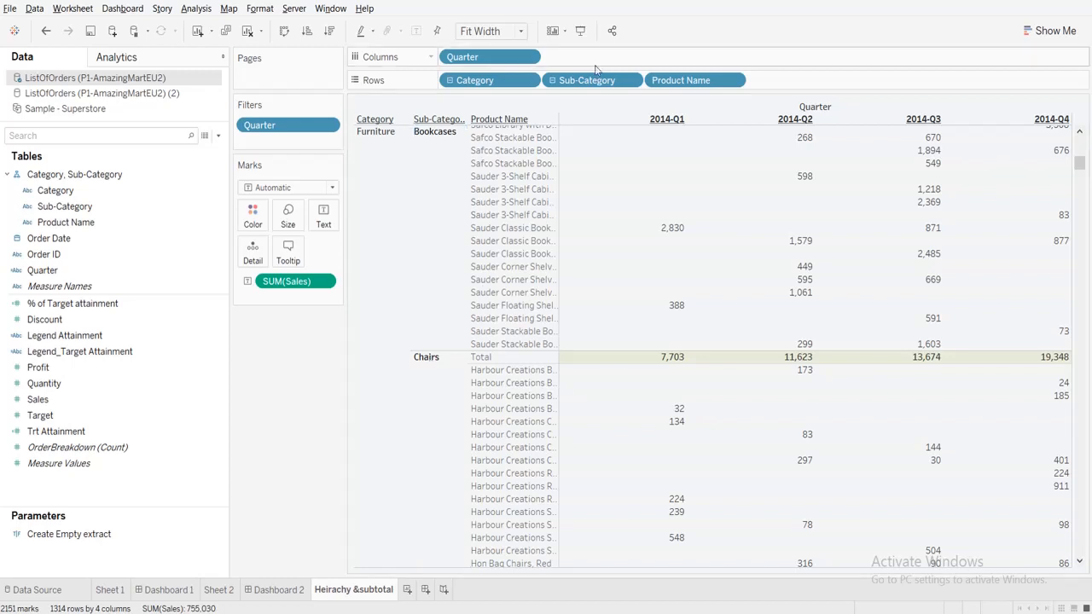
left_click(552, 80)
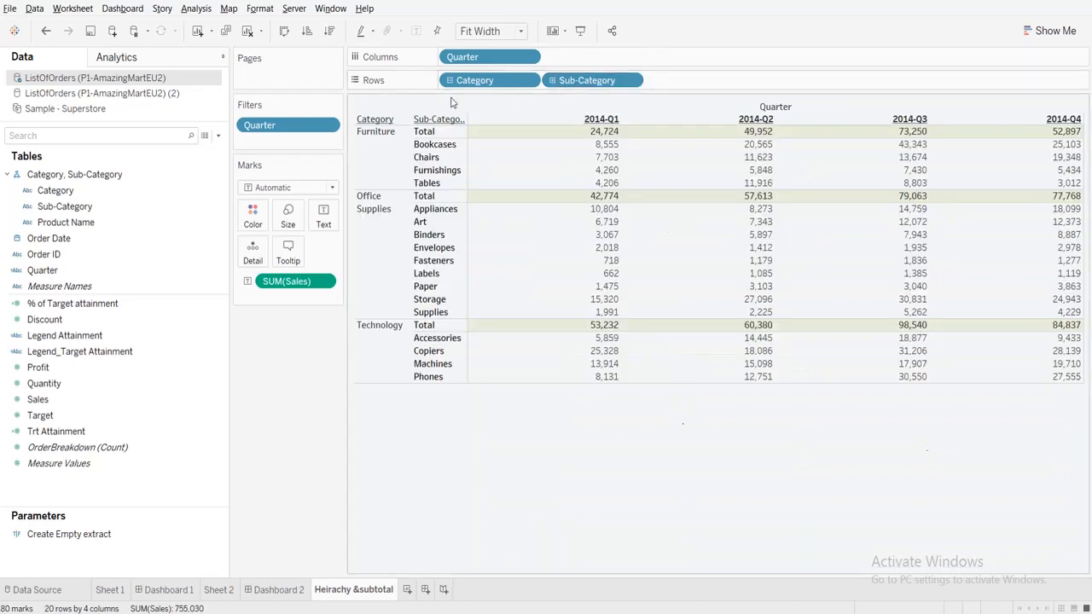
On a new worksheet, create a hierarchy named "Category, Sub-Category" from those two fields of ListOfOrders (P1-AmazingMartEU2) (2).
left_click(407, 590)
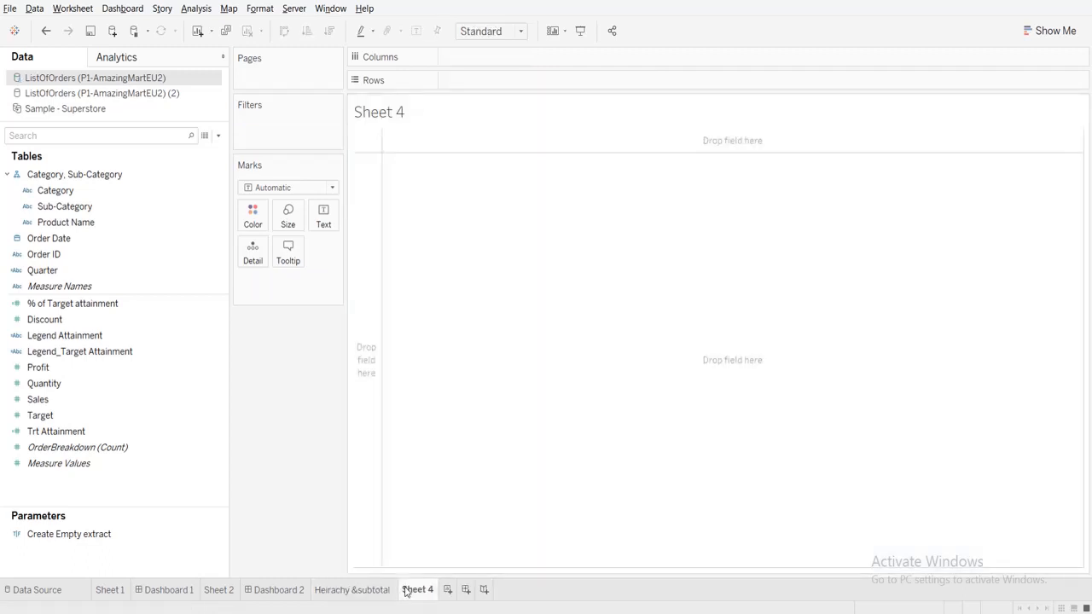
left_click(146, 98)
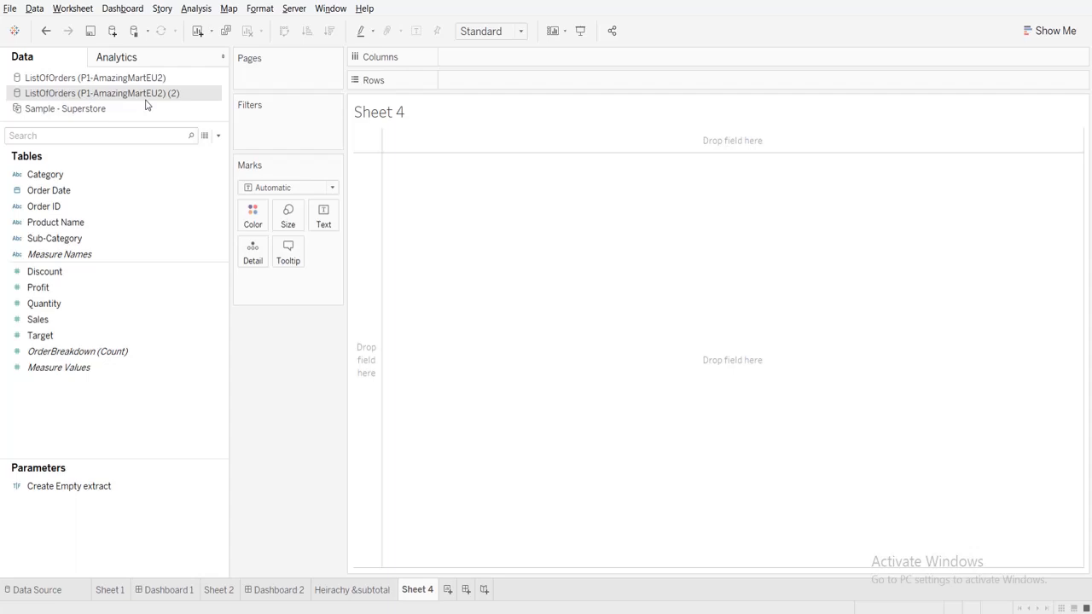
left_click(53, 175)
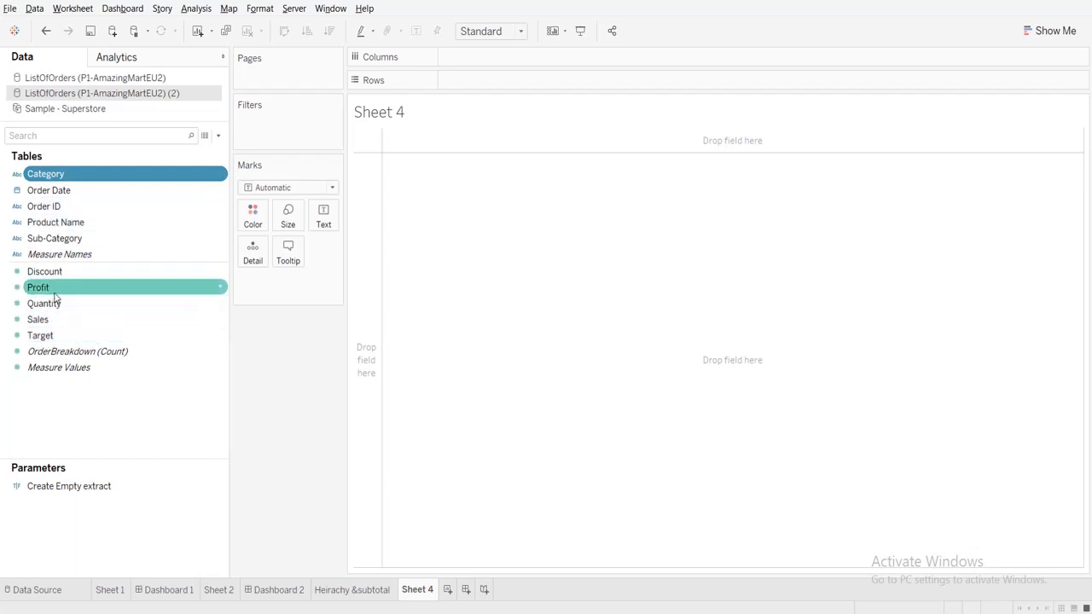
left_click(62, 240)
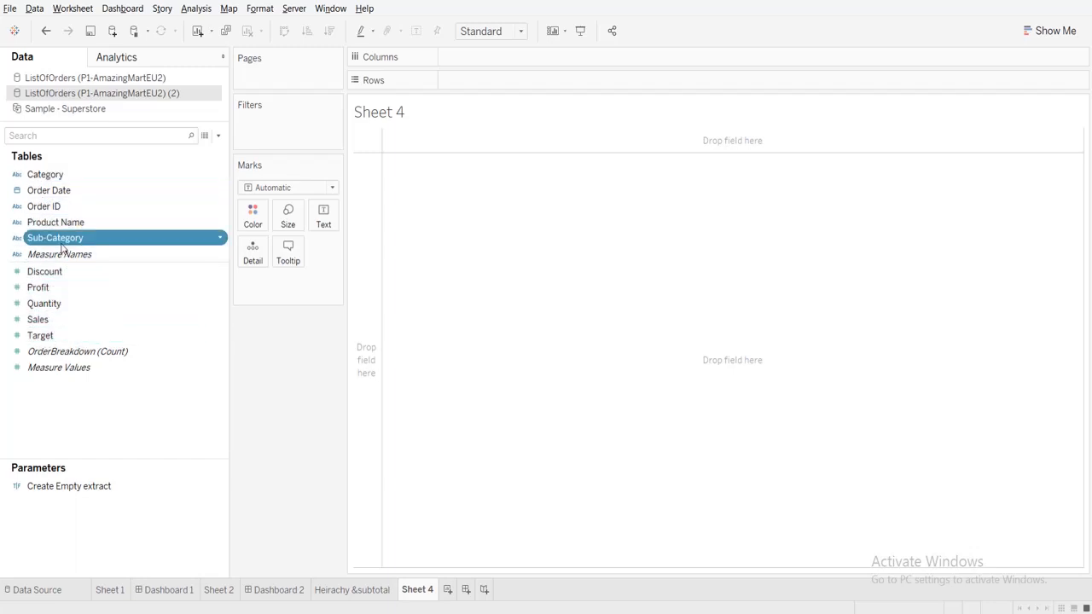
left_click_drag(62, 242, 67, 179)
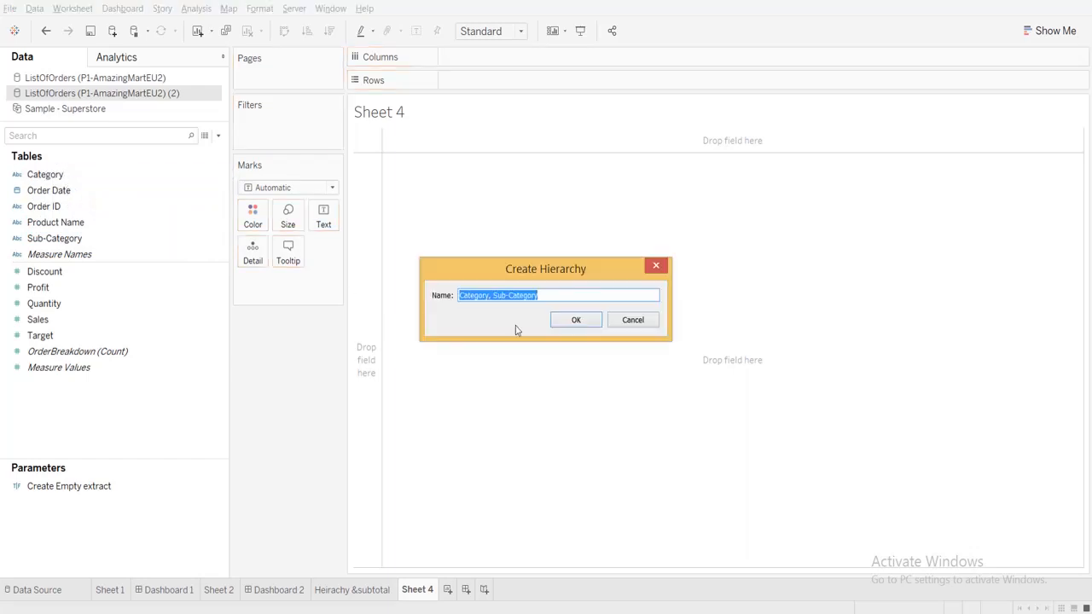
left_click(579, 320)
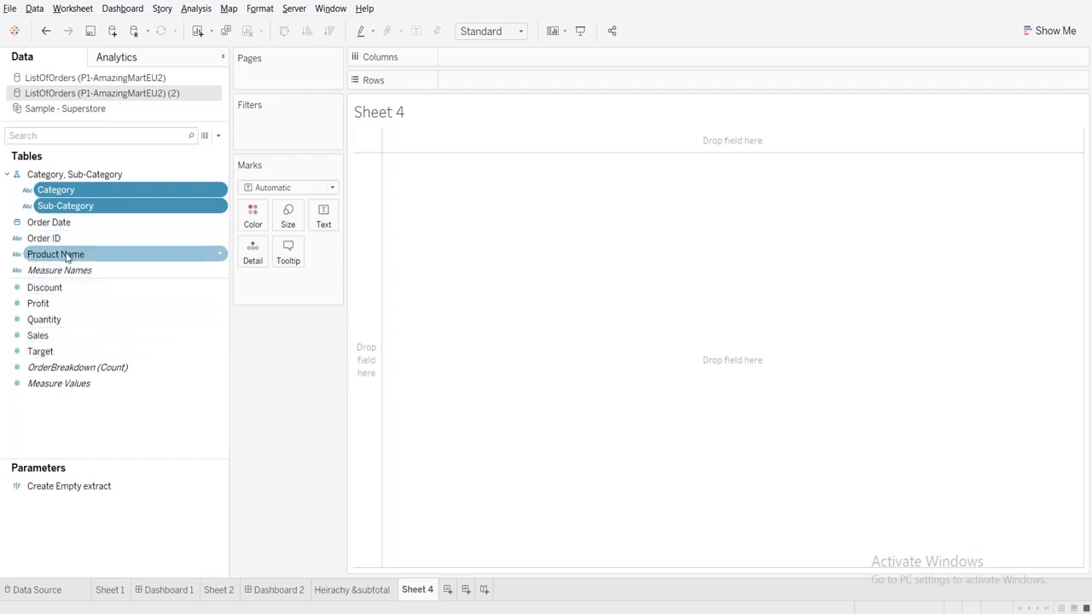
Add Product Name to the hierarchy as the level below Sub-Category.
left_click_drag(74, 254, 77, 215)
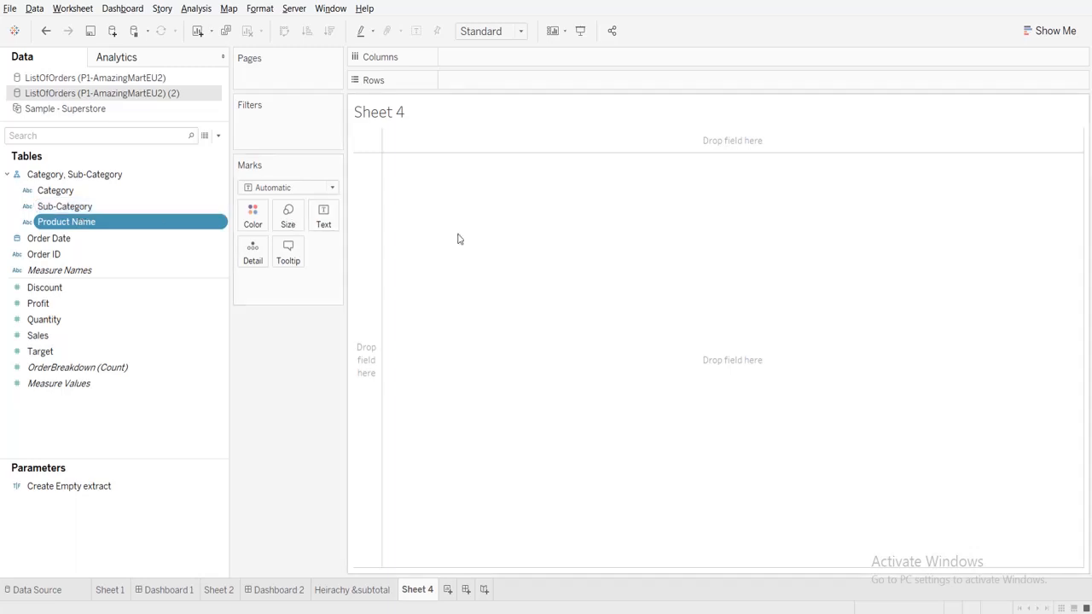
left_click(48, 194)
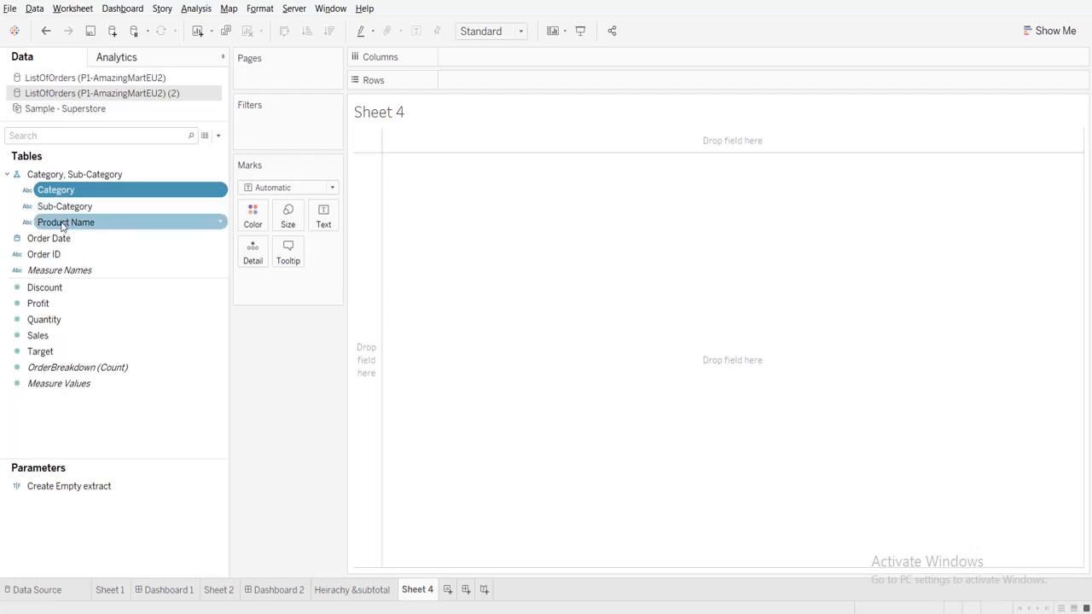
left_click(68, 208)
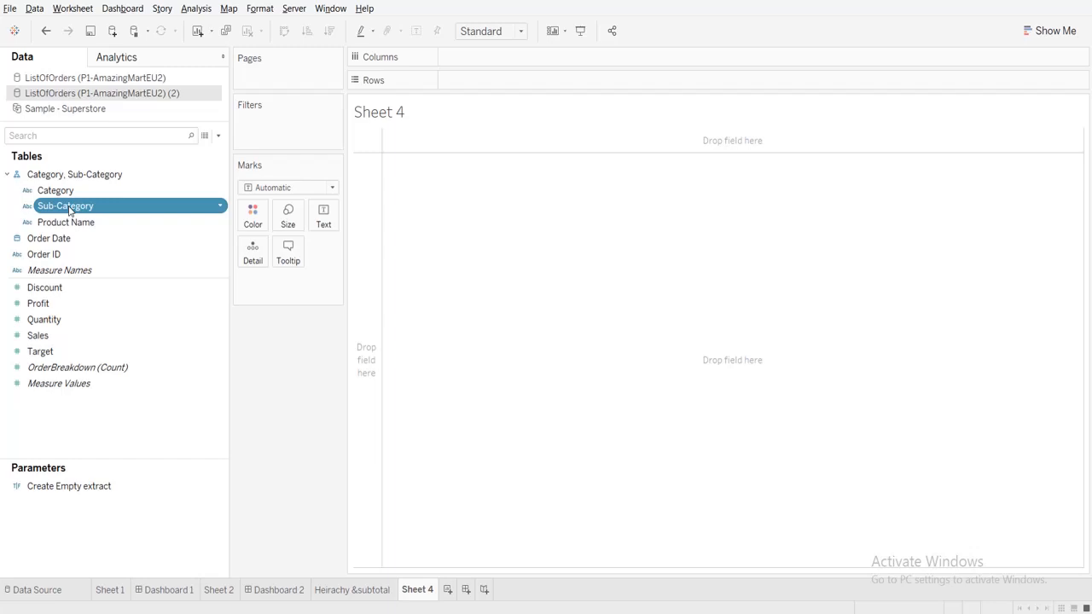
left_click(64, 195)
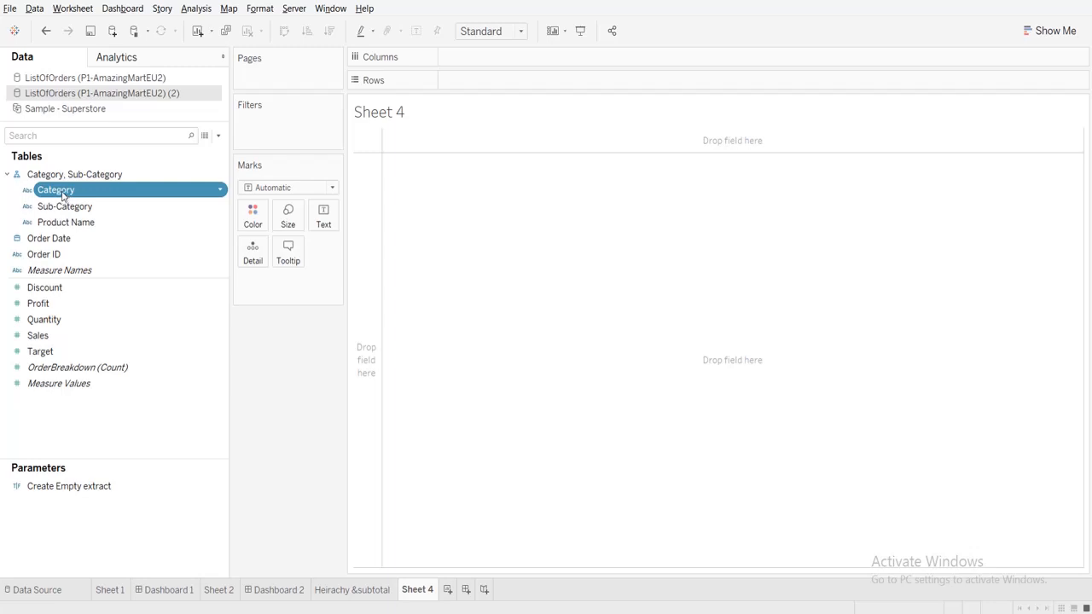
left_click(65, 208)
Place the hierarchy on Rows, drill down through Sub-Category to Product Name, and collapse back to Category.
left_click_drag(62, 175, 490, 88)
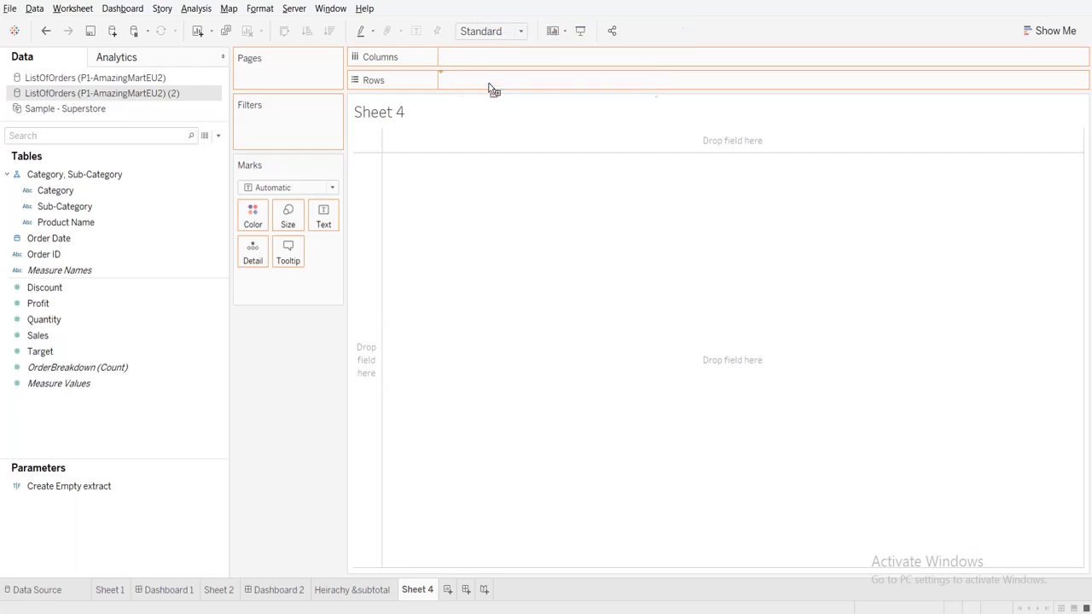
left_click(451, 82)
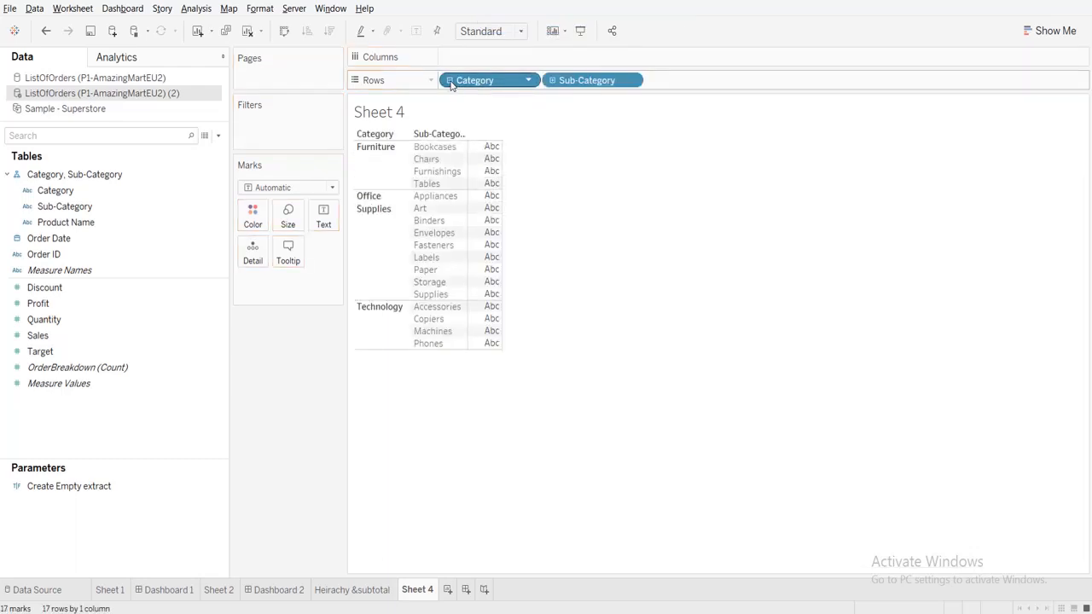
left_click(553, 81)
left_click(555, 82)
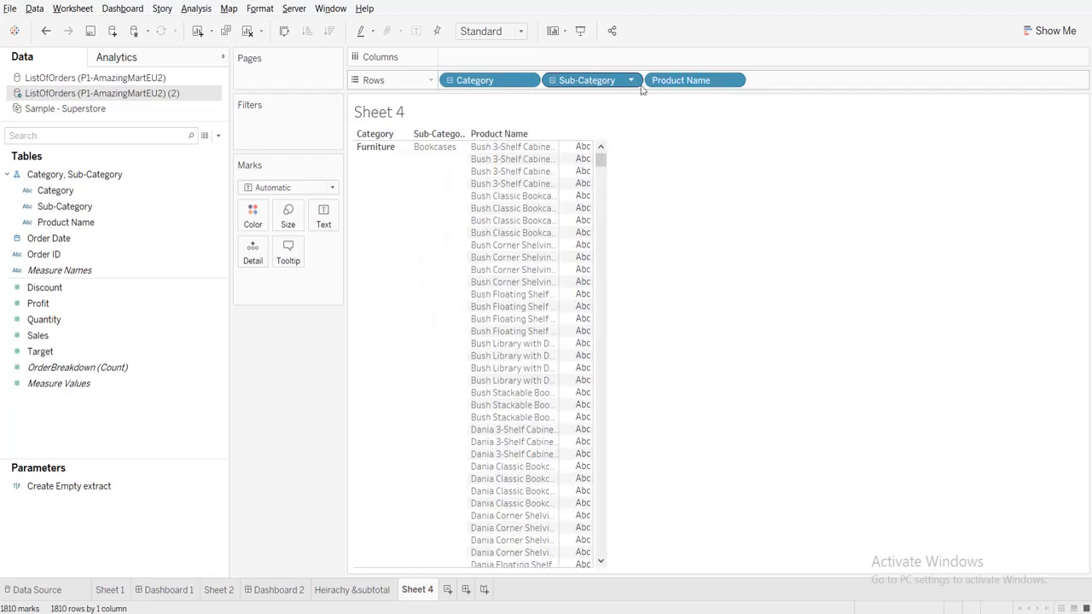
left_click(451, 82)
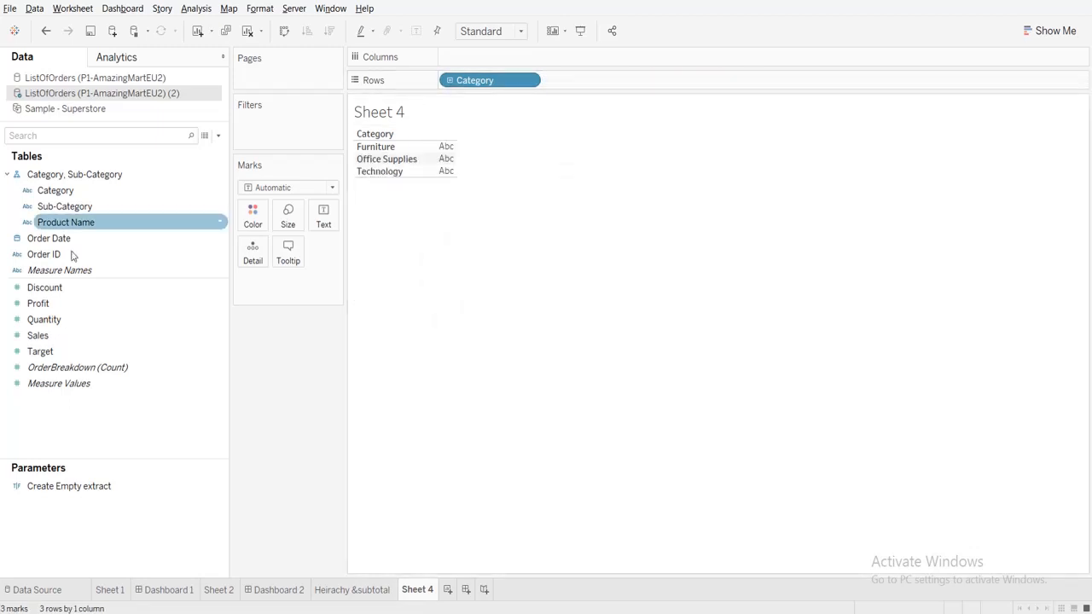
Move Sub-Category above Category in the hierarchy, replace the Rows field with the reordered hierarchy, and expand it to Product Name.
left_click_drag(51, 209, 53, 190)
left_click_drag(490, 85, 493, 212)
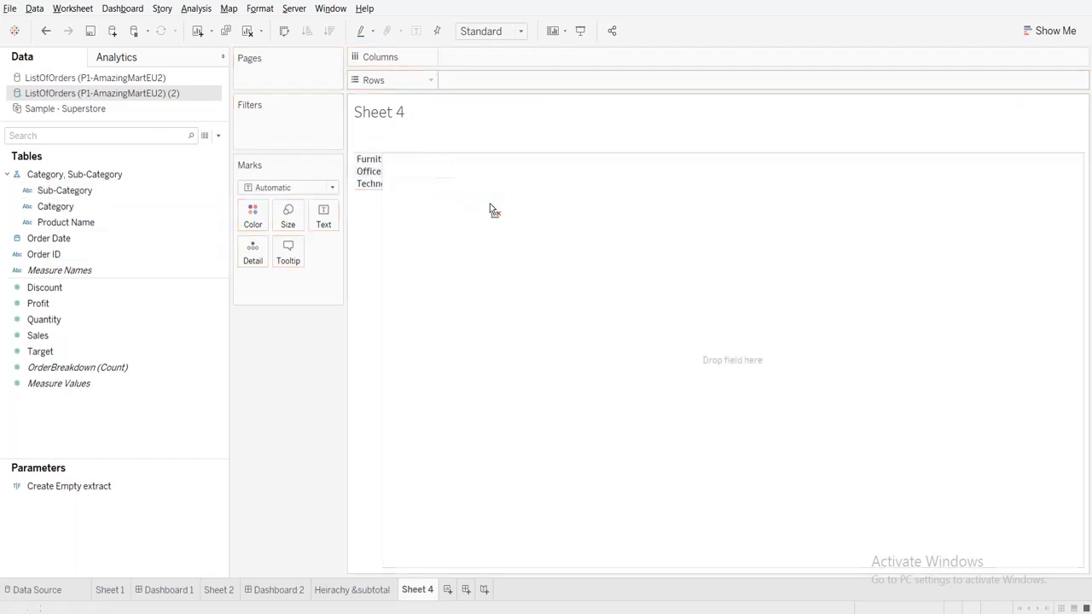
left_click_drag(80, 182, 541, 93)
left_click(449, 80)
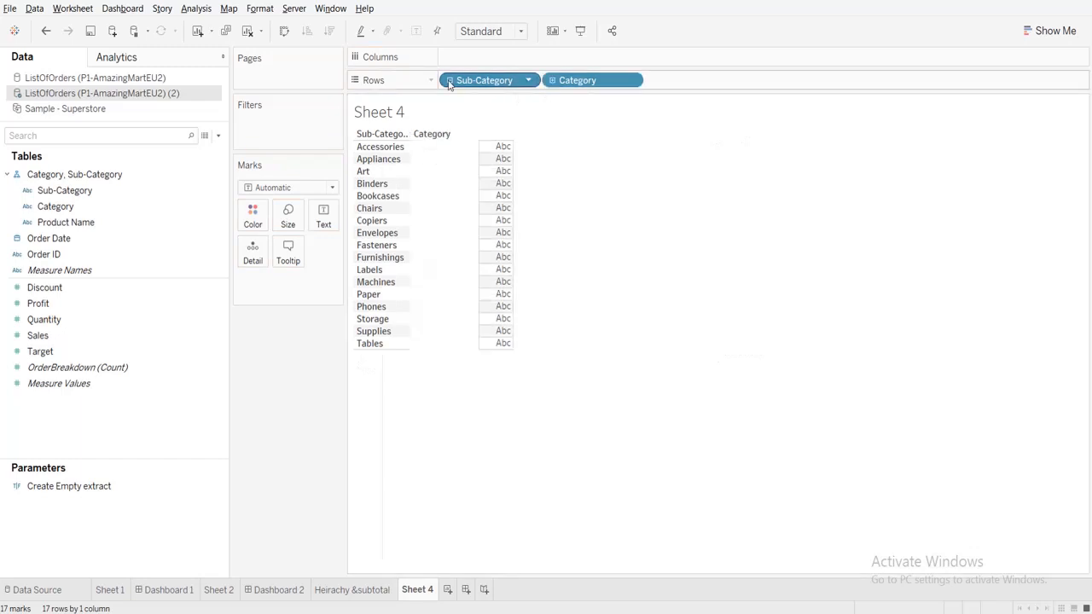
left_click(551, 81)
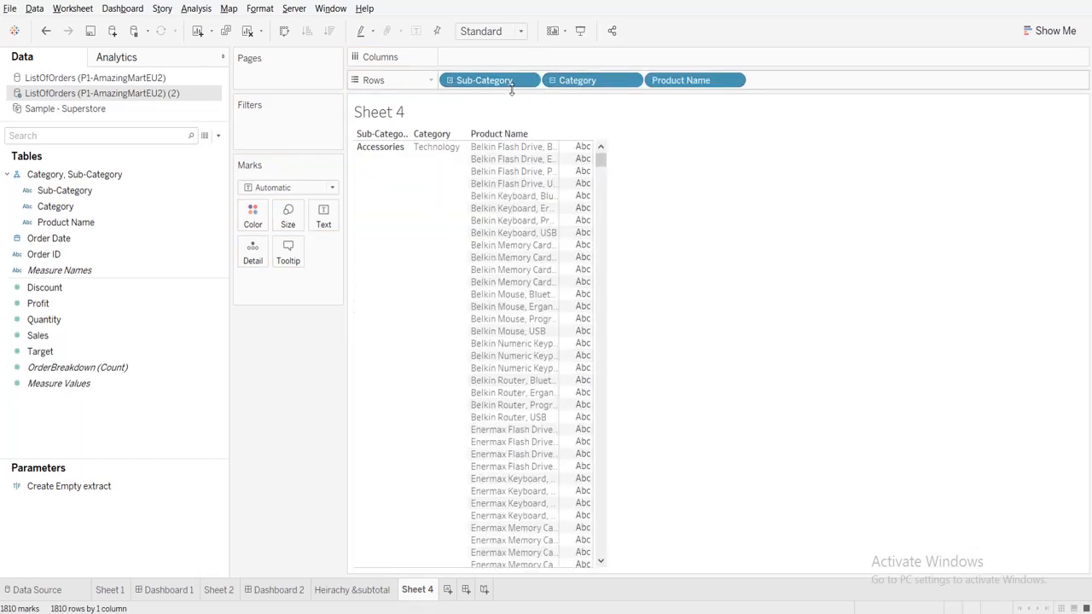
Remove Sub-Category, Category and Product Name from Rows, and move Category back above Sub-Category in the hierarchy.
left_click_drag(499, 82, 468, 42)
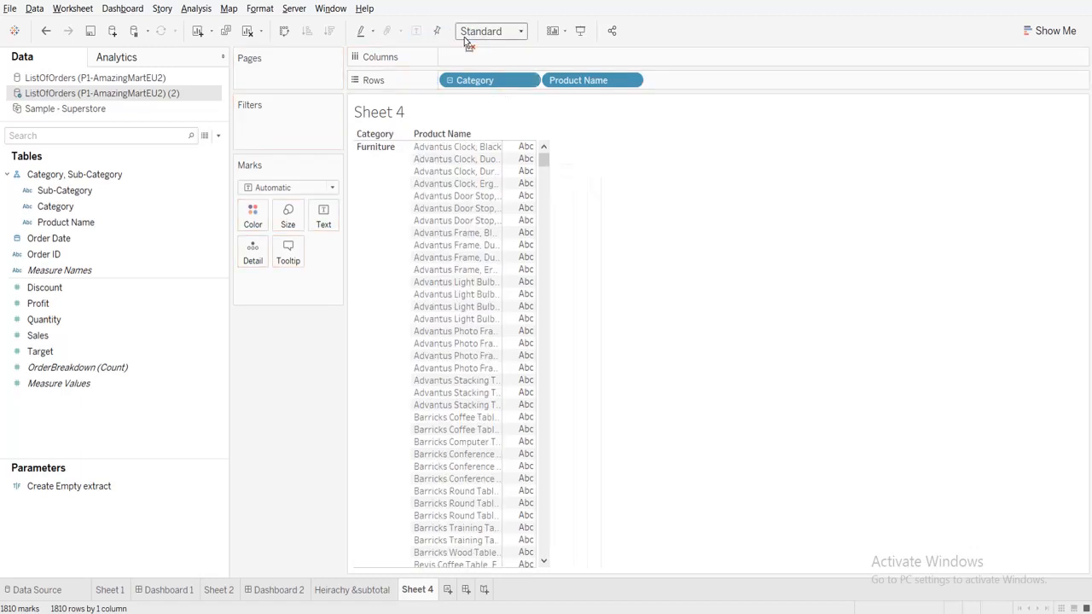
left_click_drag(473, 83, 469, 25)
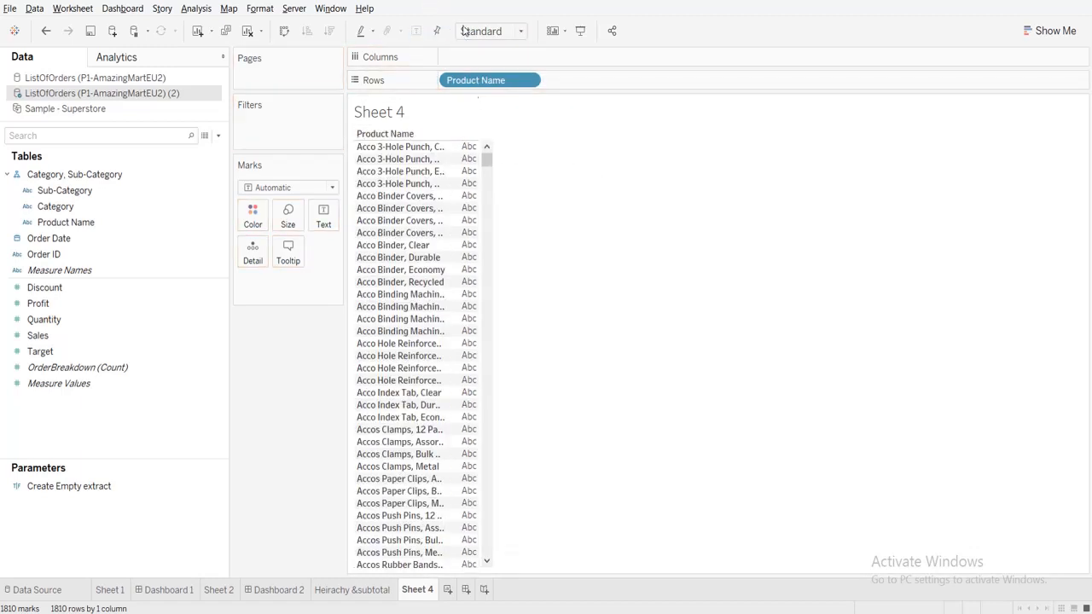
left_click_drag(512, 80, 469, 17)
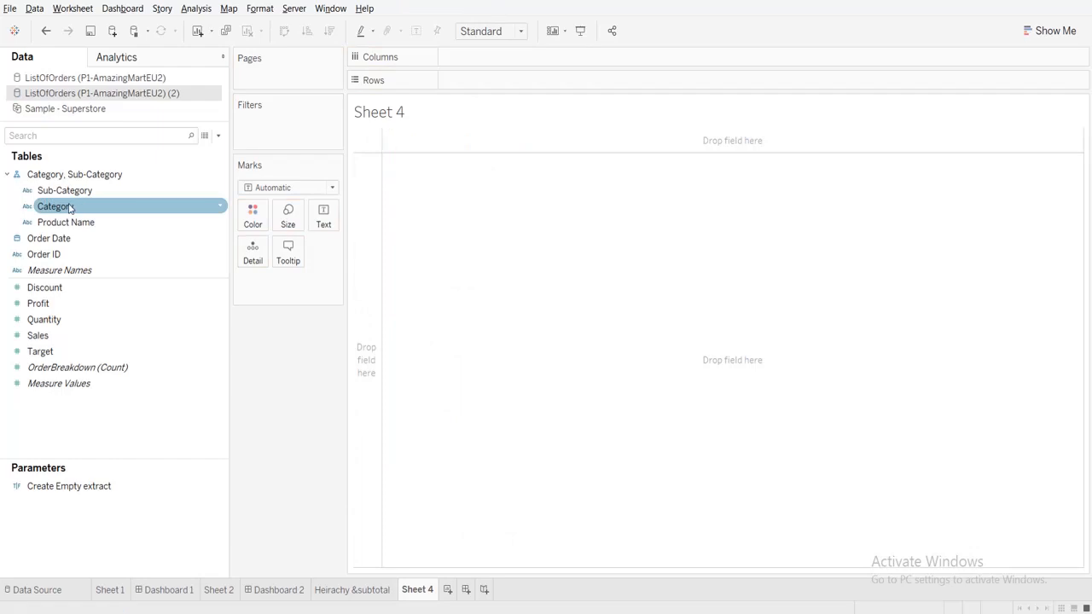
left_click_drag(80, 206, 73, 193)
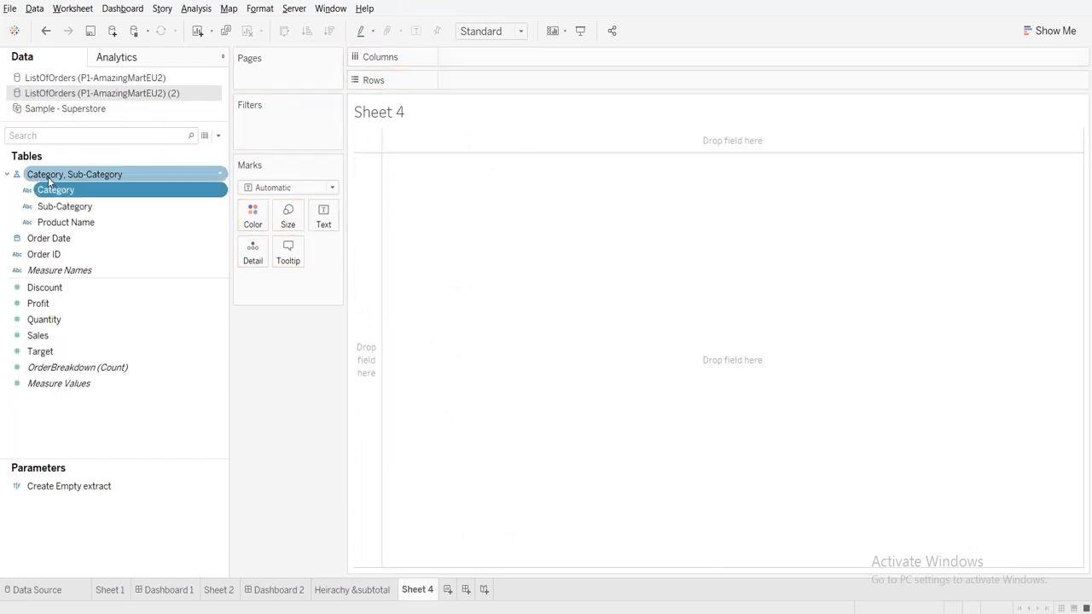
Place the Category, Sub-Category hierarchy on Rows of the empty worksheet.
left_click(49, 176)
left_click_drag(48, 176, 484, 82)
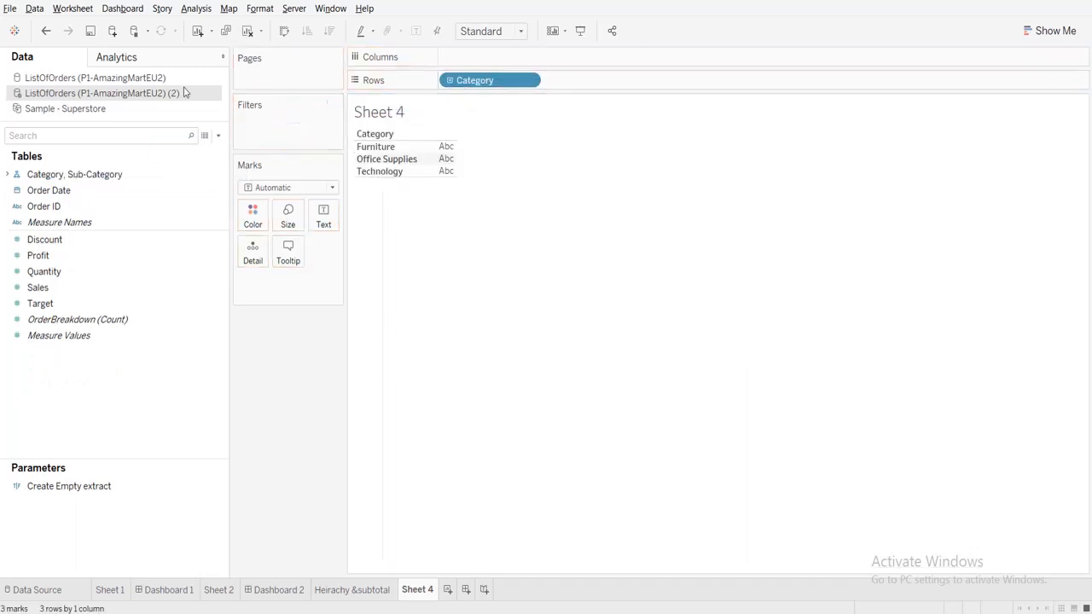
left_click(71, 180)
Review the Quarter calculated field's formula in the ListOfOrders (P1-AmazingMartEU2) data source and copy the field.
left_click(124, 76)
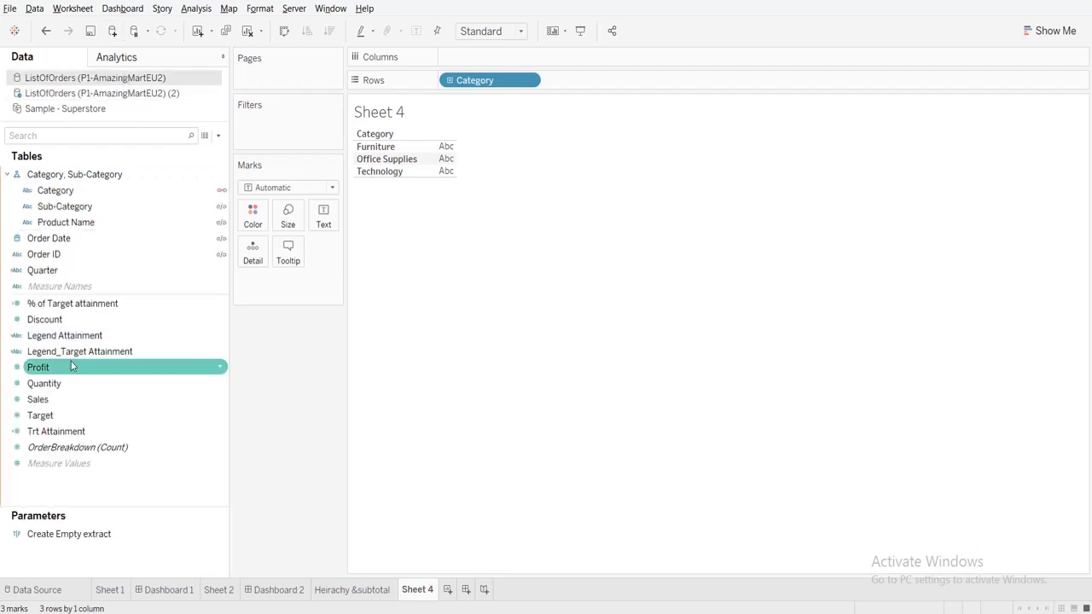
left_click(61, 270)
right_click(61, 272)
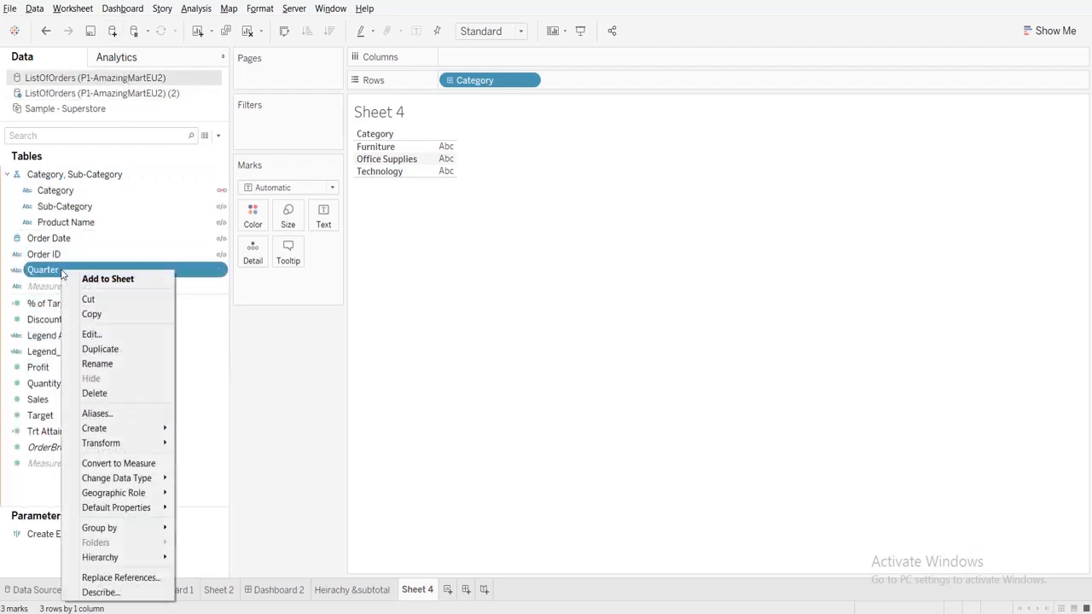
left_click(93, 340)
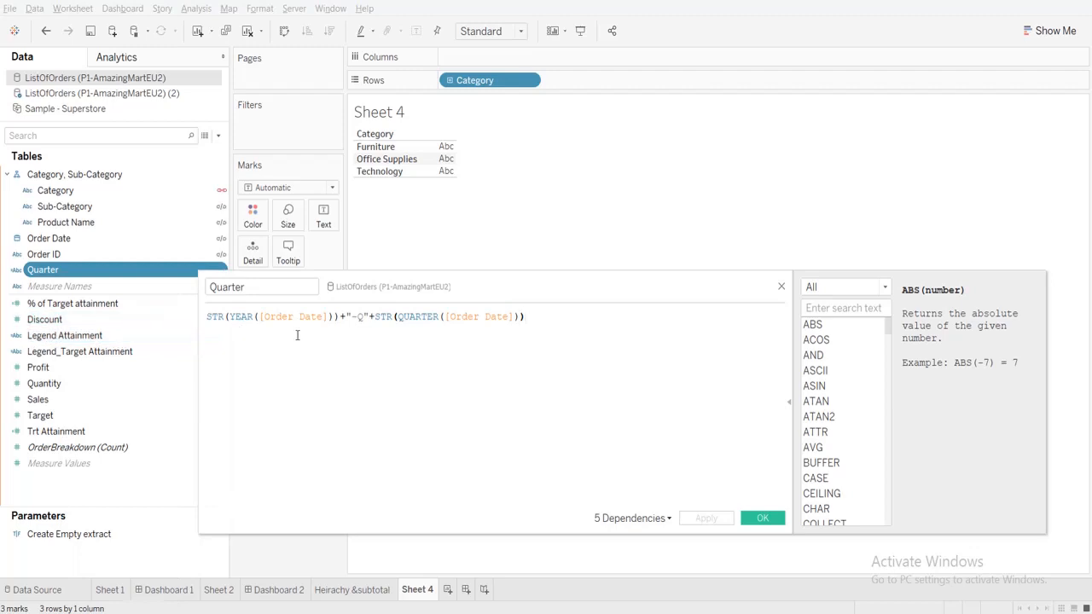
left_click(782, 286)
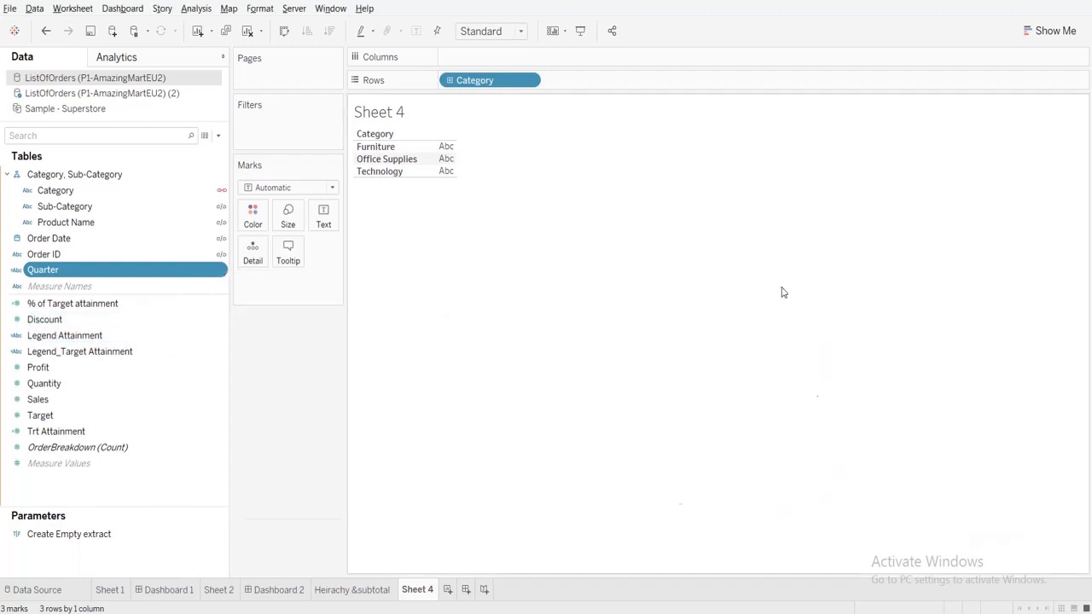
right_click(119, 272)
left_click(148, 300)
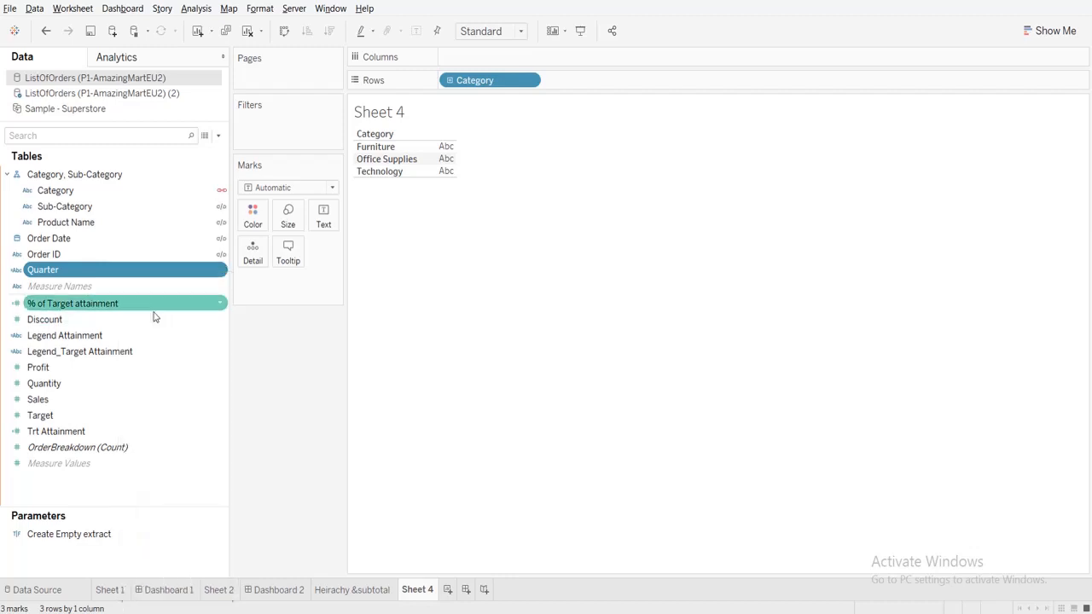
Paste the Quarter field into the ListOfOrders (P1-AmazingMartEU2) (2) data source and check its formula.
left_click(95, 222)
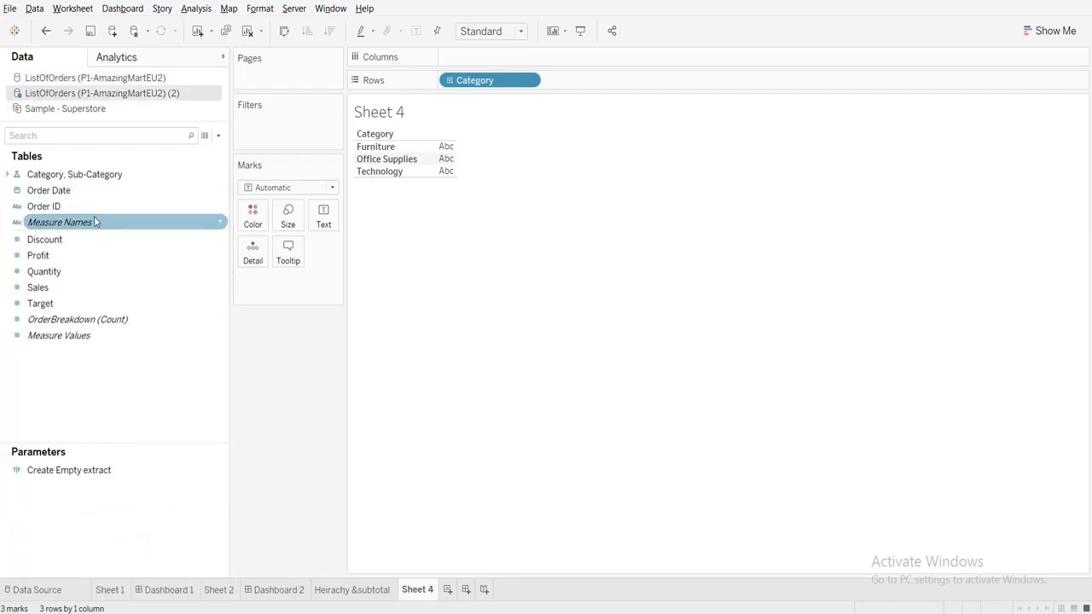
left_click(91, 212)
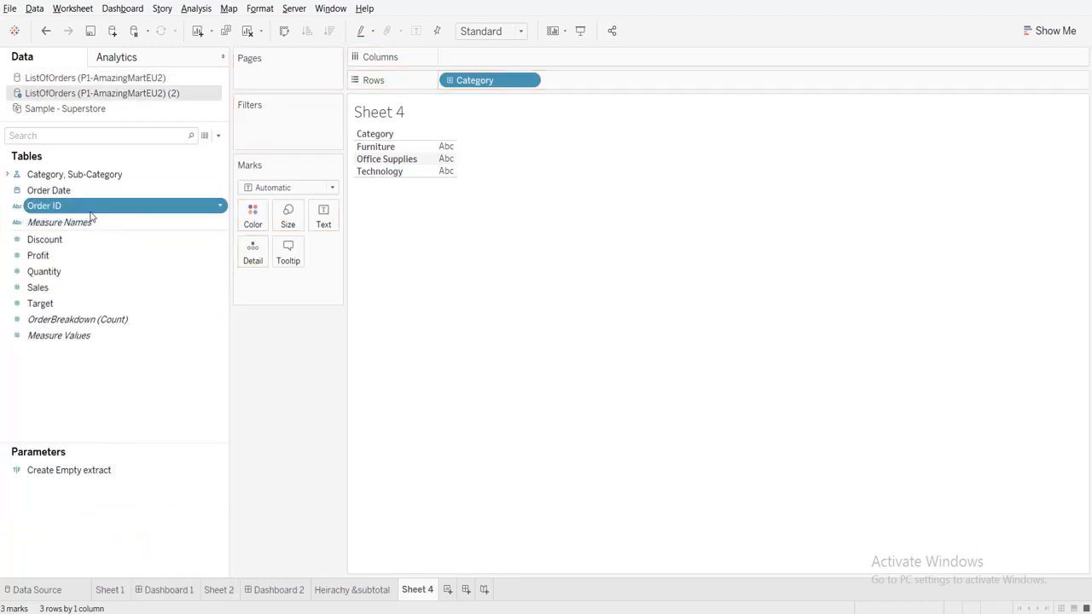
right_click(91, 212)
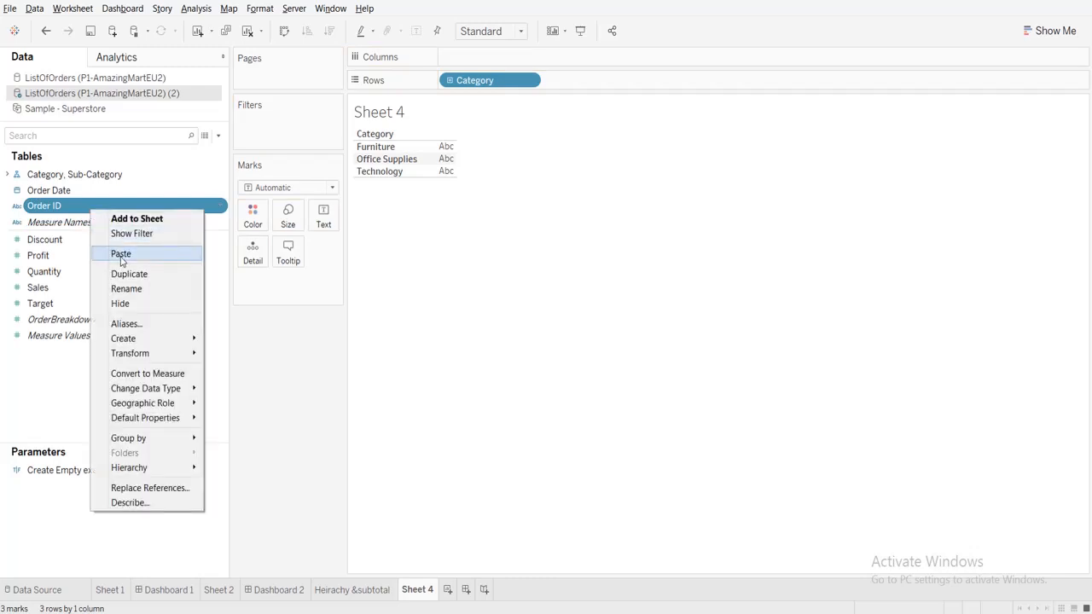
left_click(121, 254)
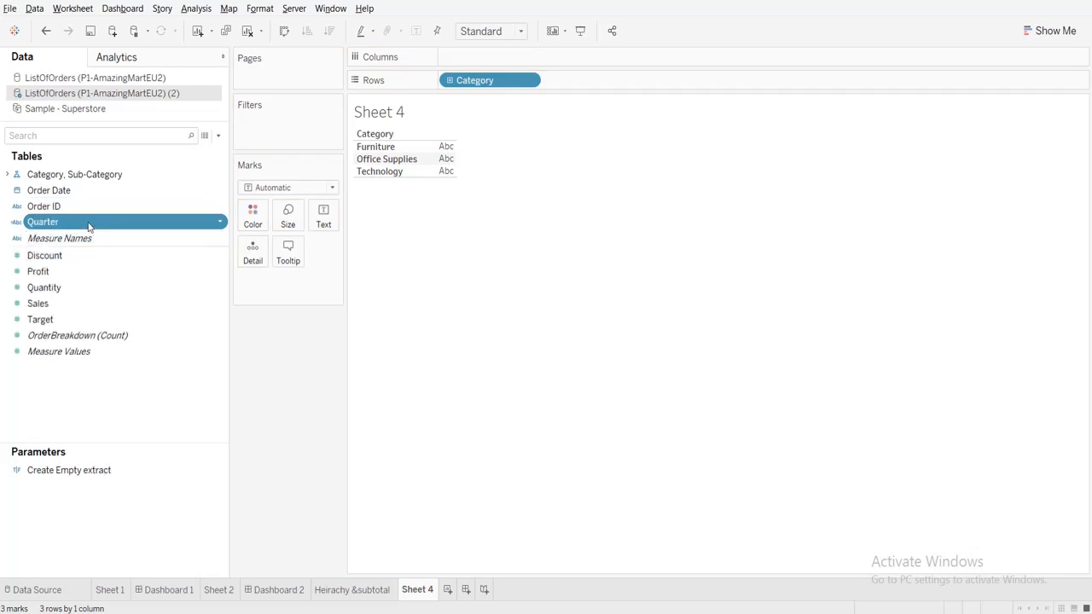
right_click(88, 224)
left_click(123, 314)
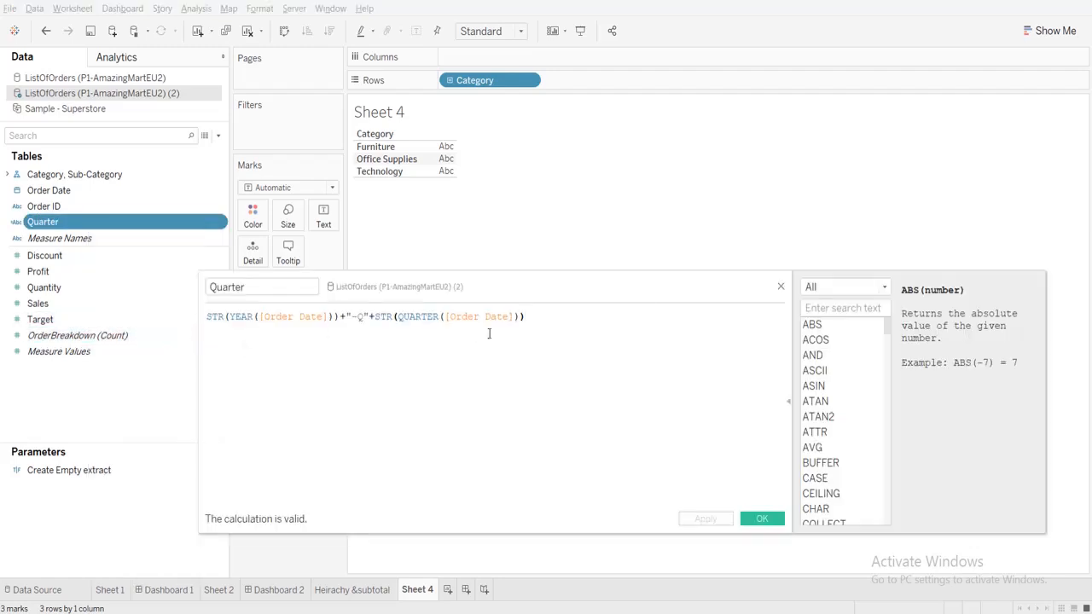
left_click(780, 286)
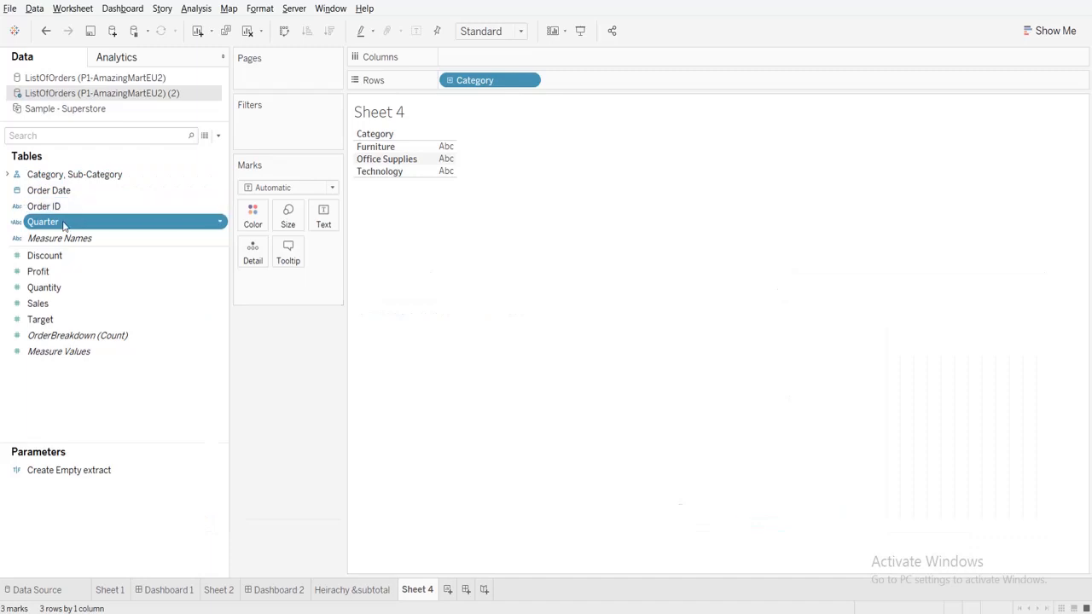
Place Quarter on Columns and filter it to 2014-Q1, 2014-Q2, 2014-Q3 and 2014-Q4 only.
left_click_drag(64, 225, 497, 51)
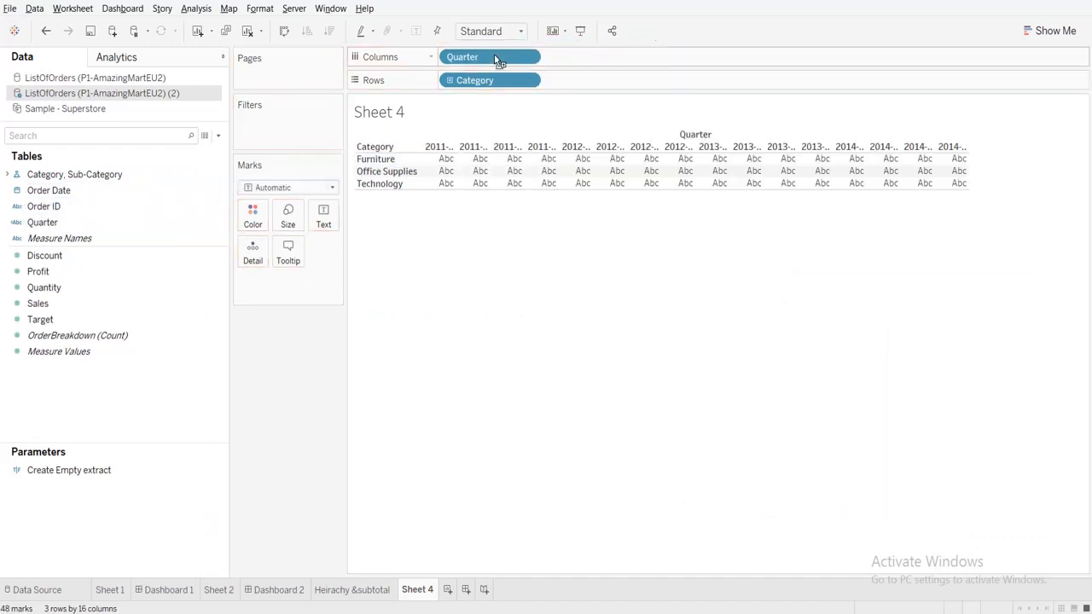
right_click(495, 57)
left_click(504, 65)
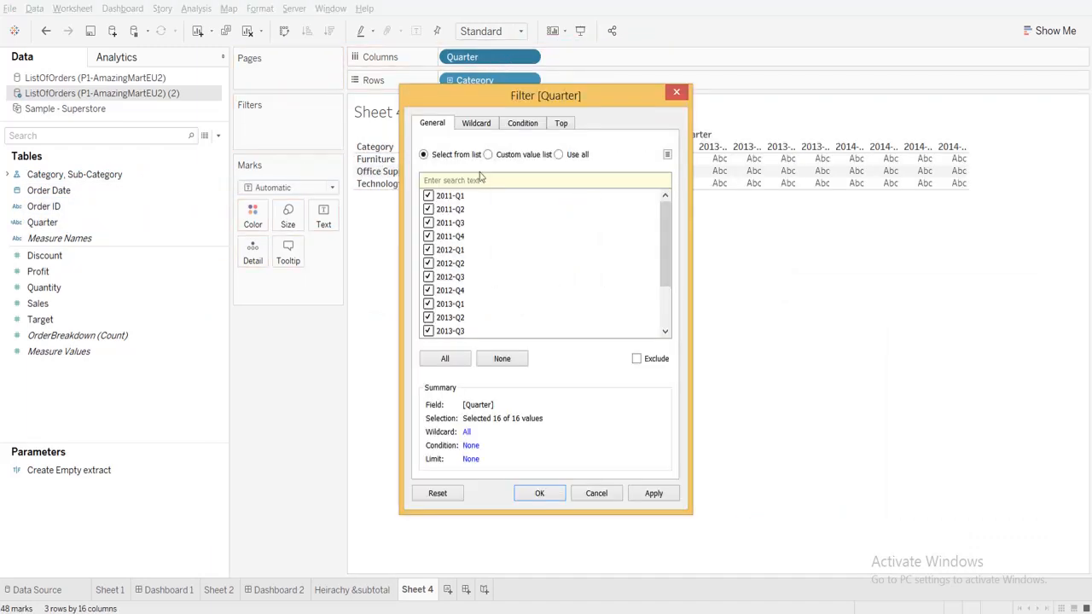
left_click(497, 360)
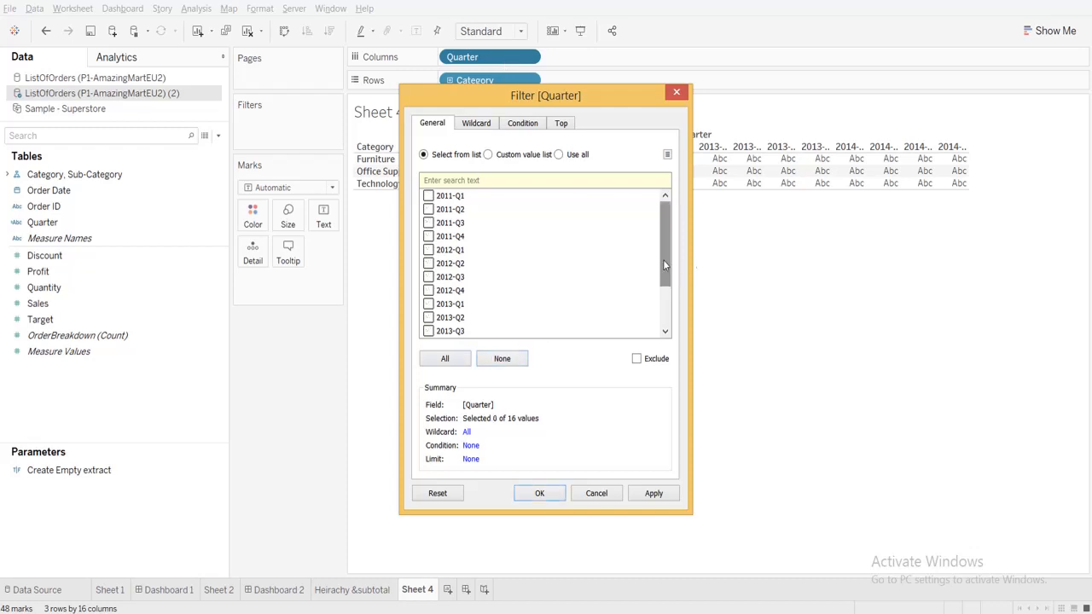
left_click_drag(663, 260, 662, 299)
left_click_drag(457, 334, 449, 293)
left_click(427, 296)
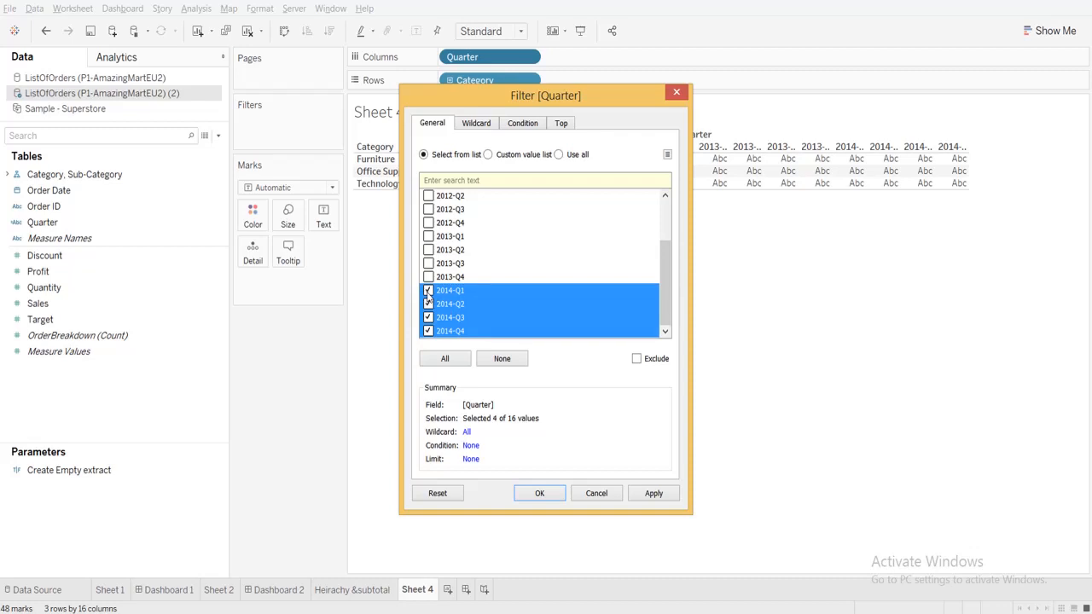
left_click(540, 493)
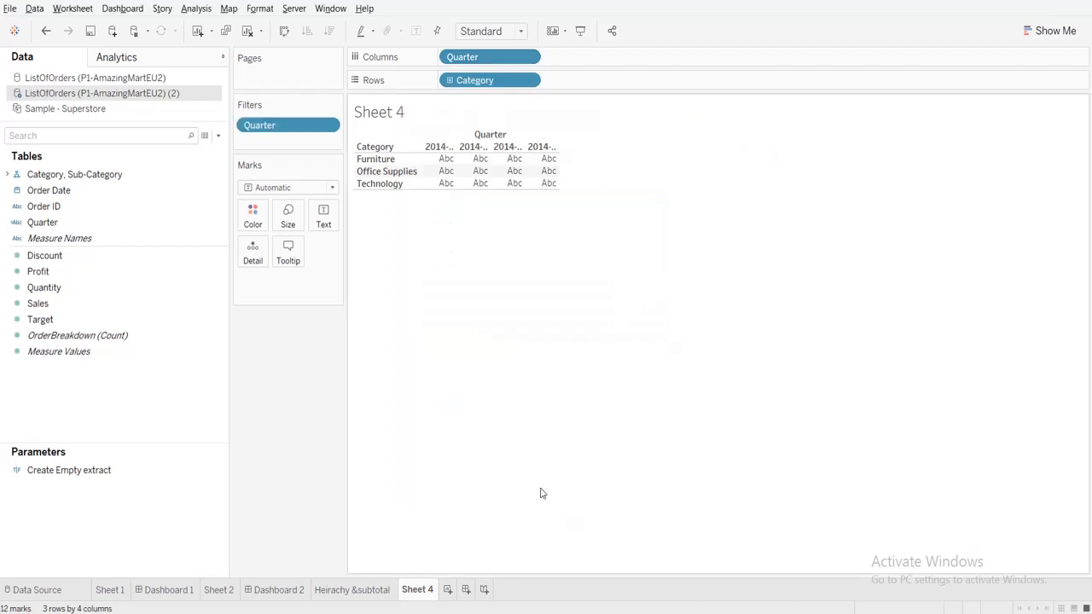
Show Sales as text values broken down to Sub-Category and set the view to Fit Width.
left_click_drag(68, 303, 331, 207)
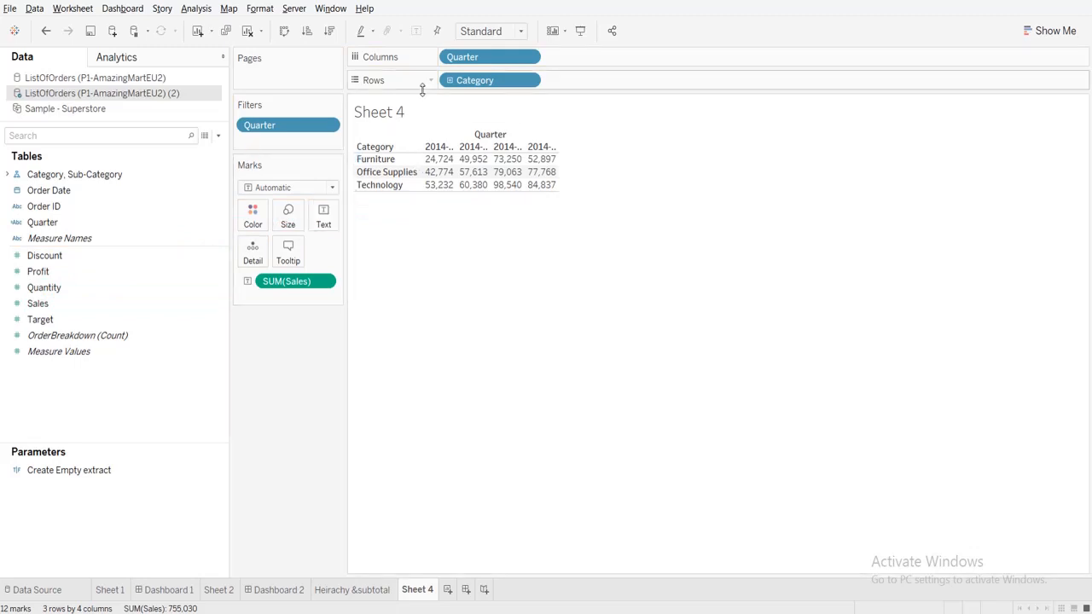
left_click(450, 81)
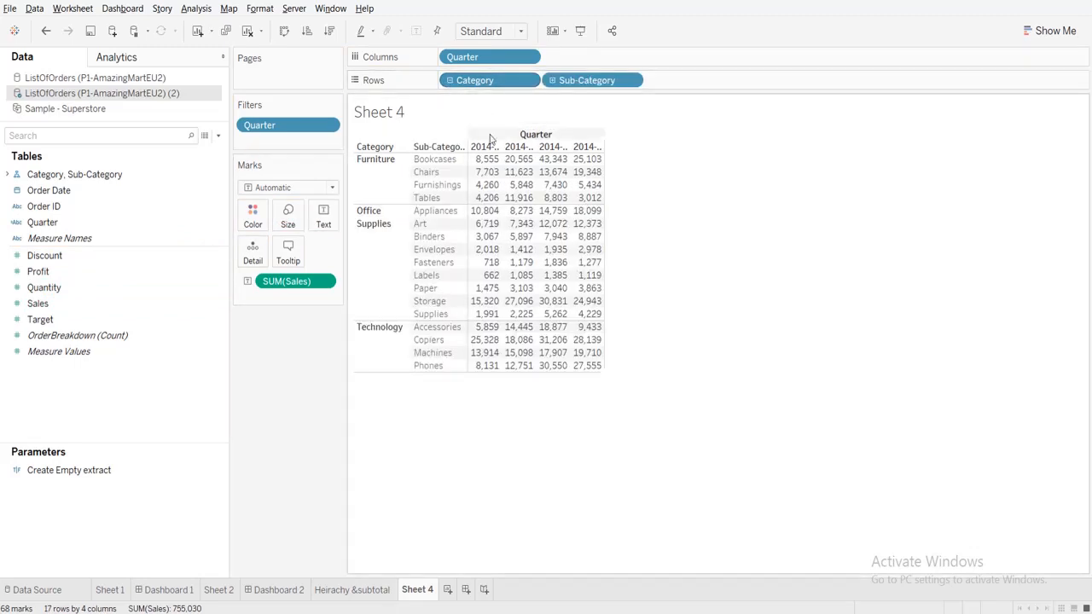
left_click(491, 31)
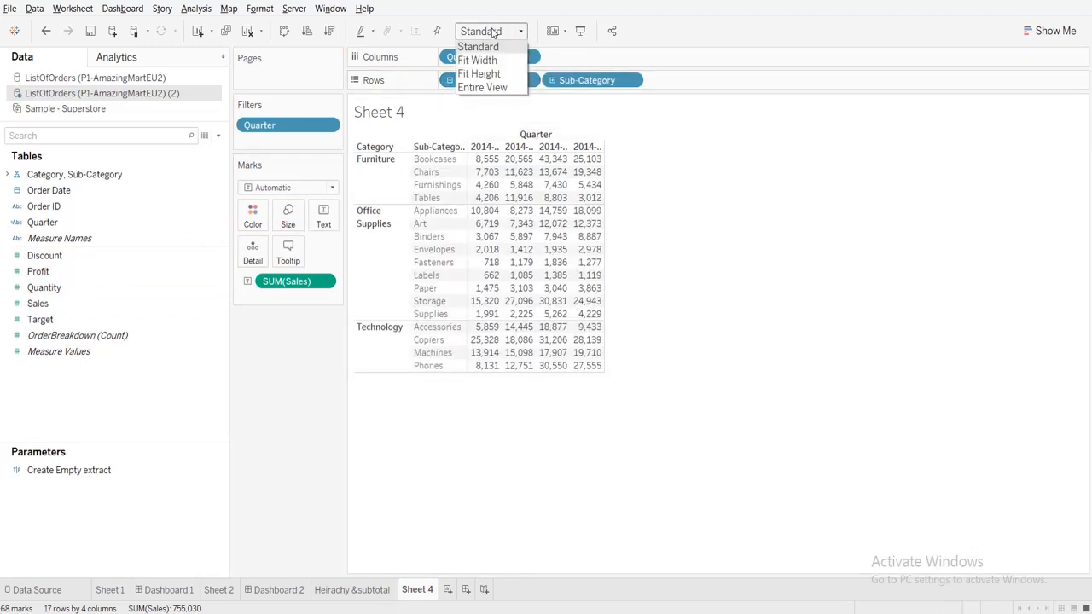
left_click(493, 59)
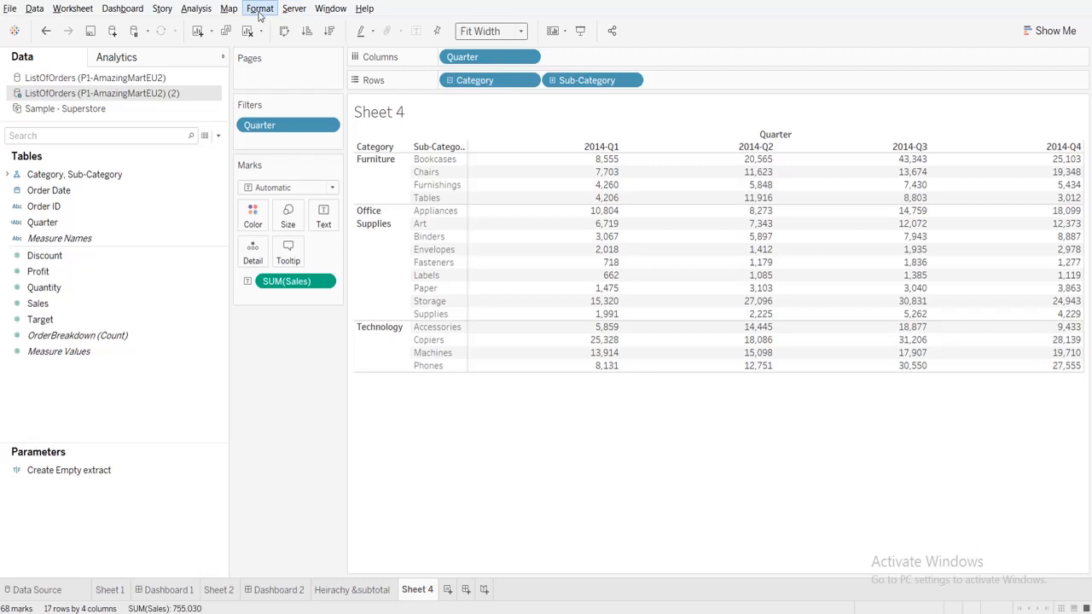
Add all subtotals to the table and move the column totals to the top of each category.
left_click(194, 8)
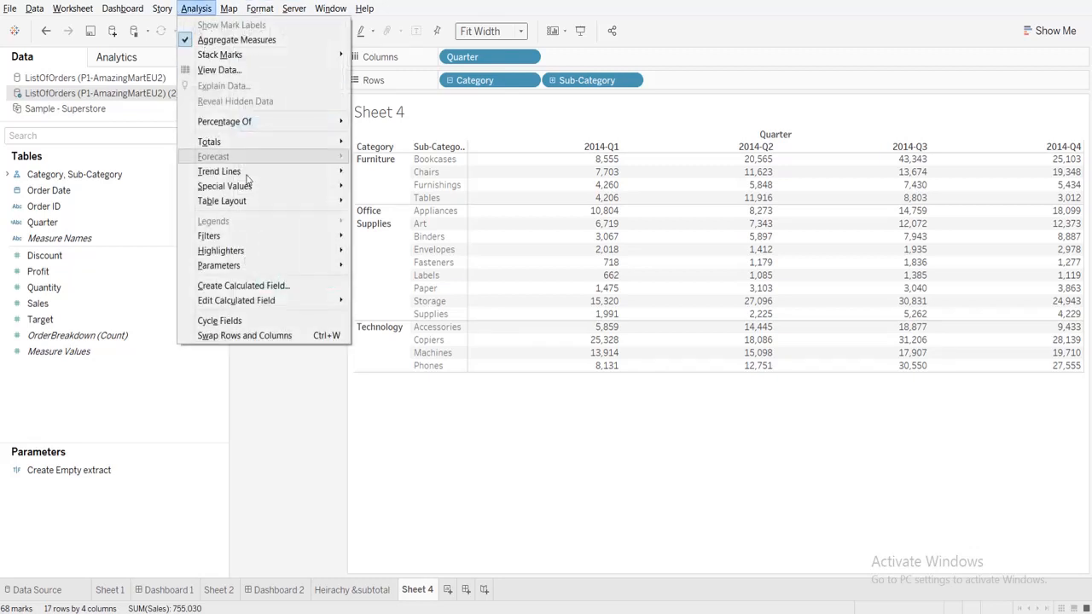
mouse_move(247, 147)
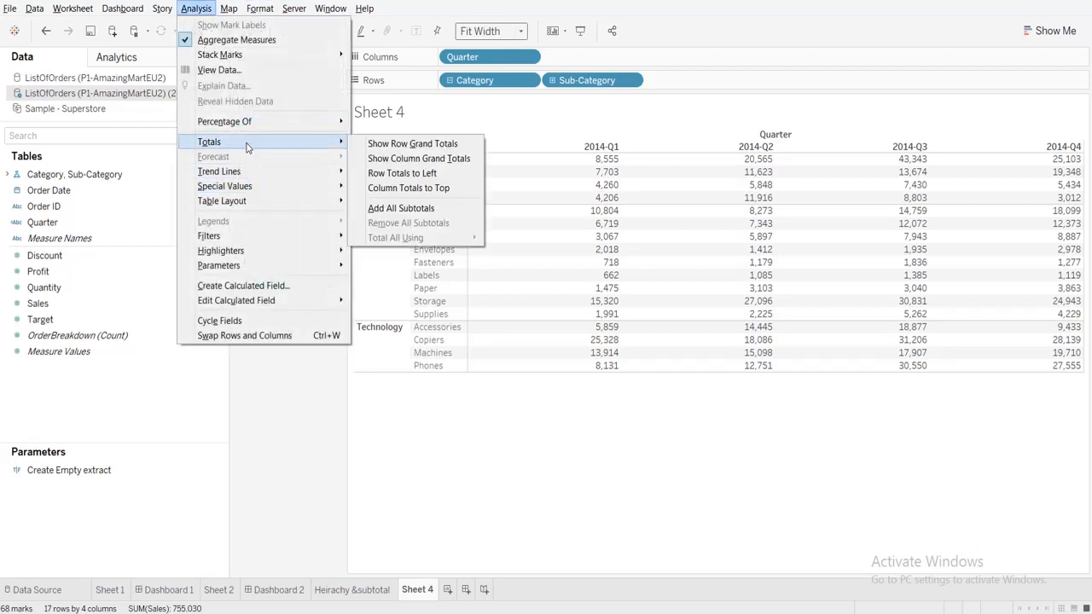
left_click(416, 208)
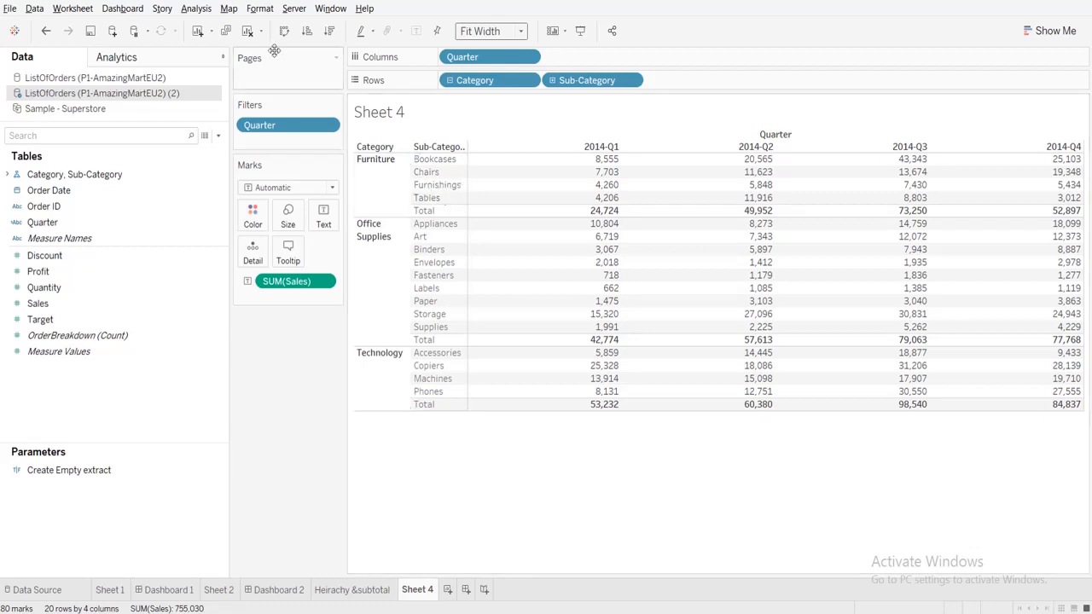
left_click(197, 10)
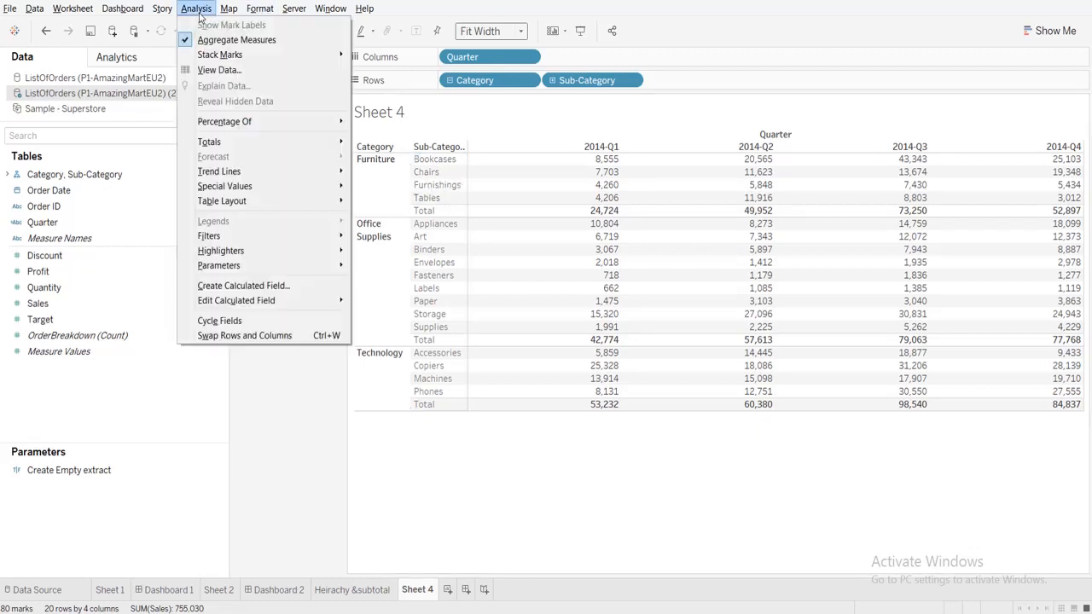
mouse_move(245, 189)
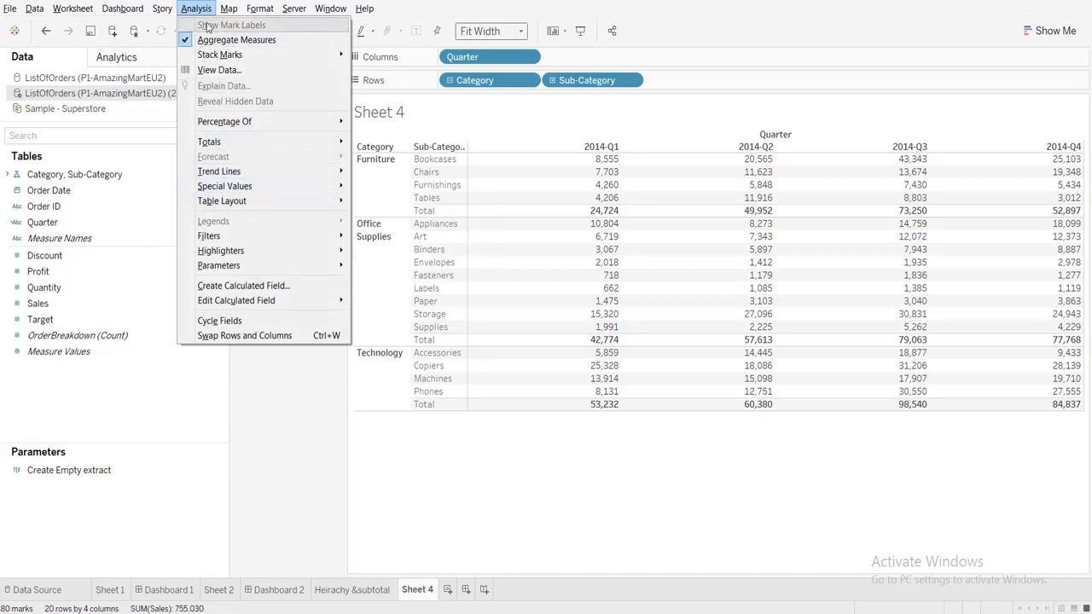
mouse_move(221, 147)
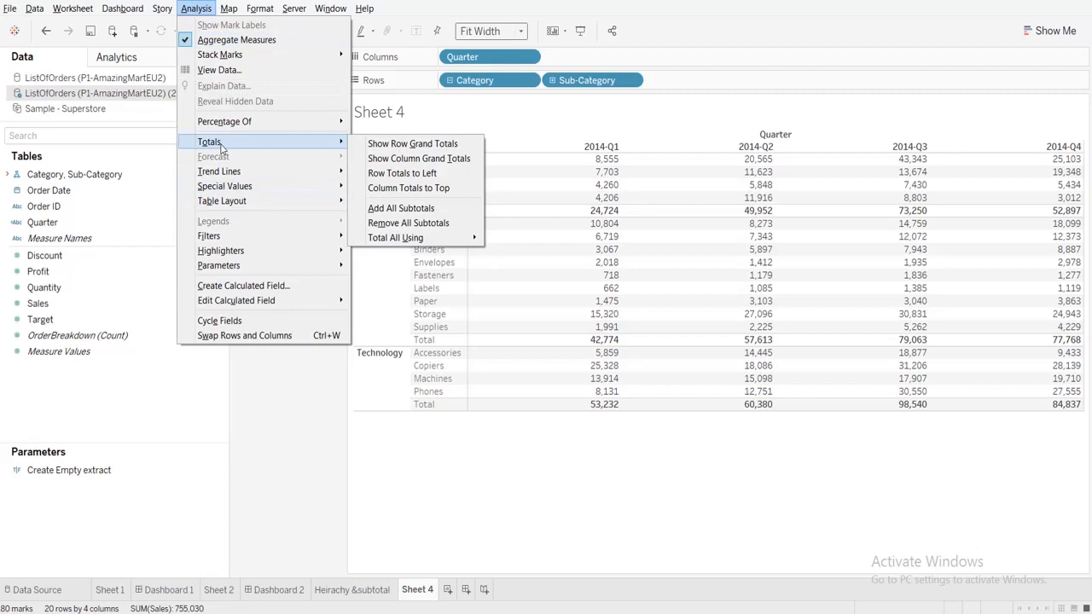
left_click(405, 189)
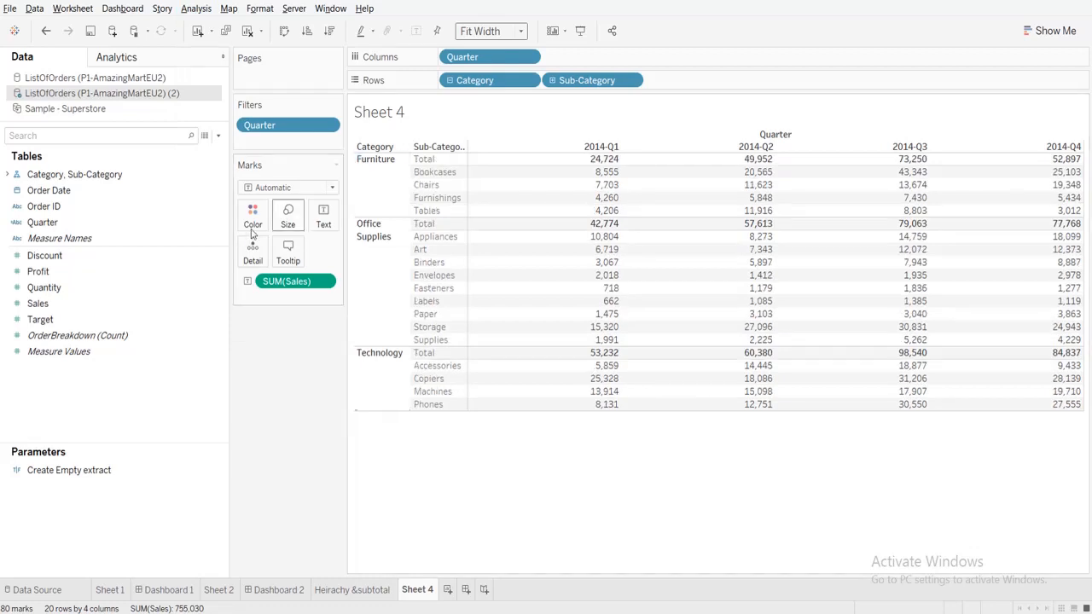
Expand Sub-Category to Product Name and add all subtotals again to cover the sub-category level.
left_click(553, 80)
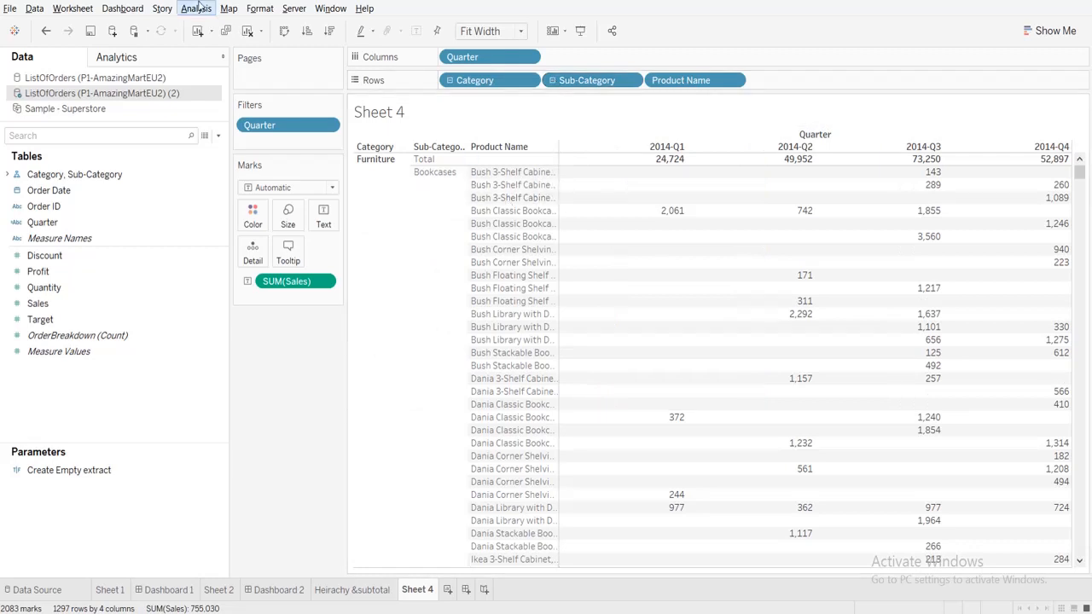
left_click(198, 8)
mouse_move(244, 145)
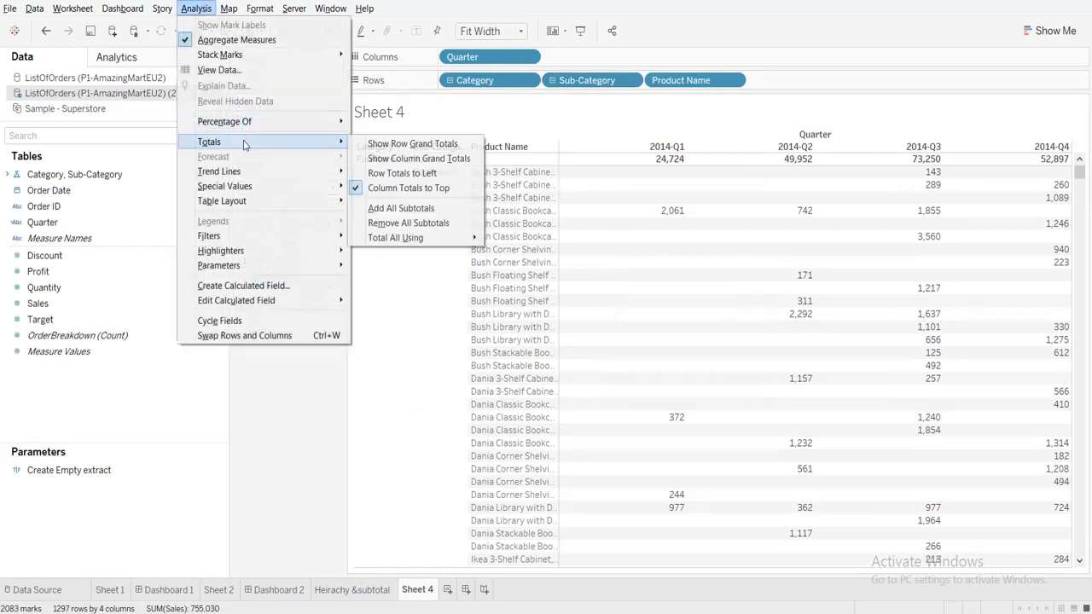
left_click(401, 208)
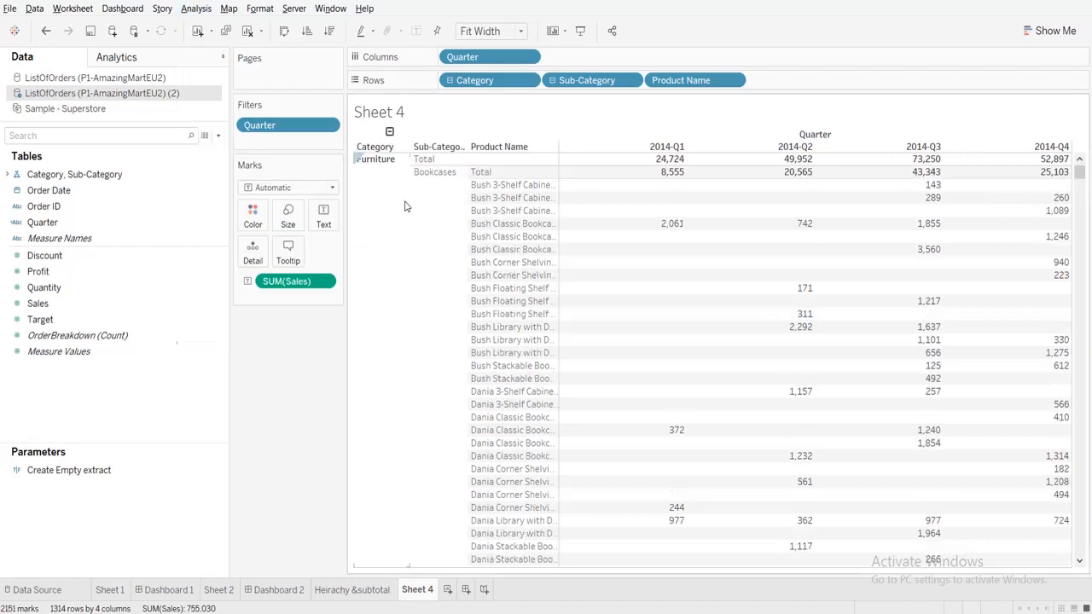
mouse_move(640, 175)
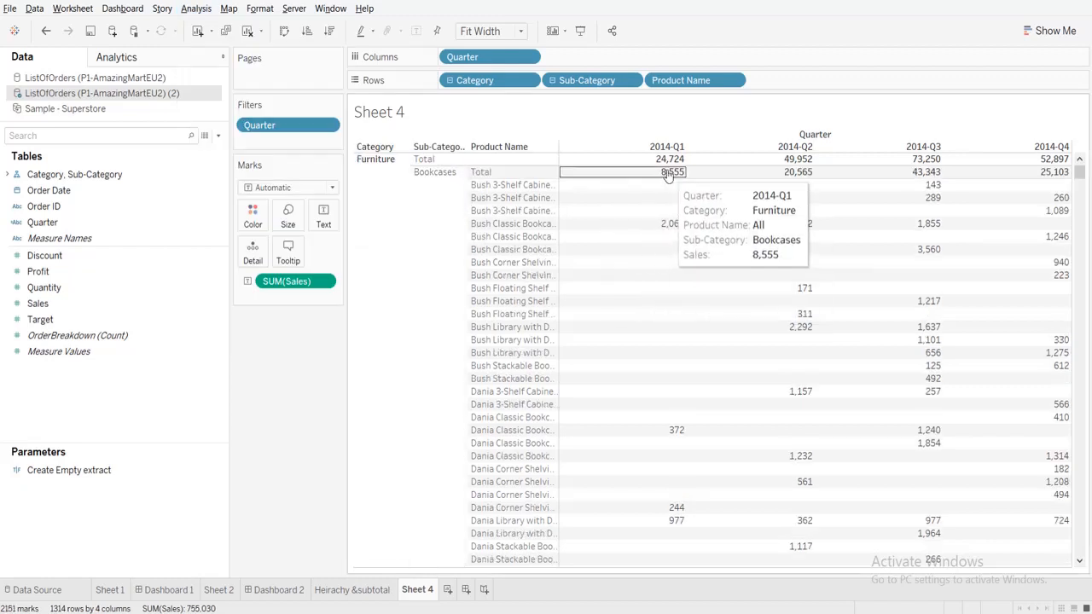
Set the worksheet's row banding shading to None for both pane and header.
right_click(580, 275)
left_click(610, 345)
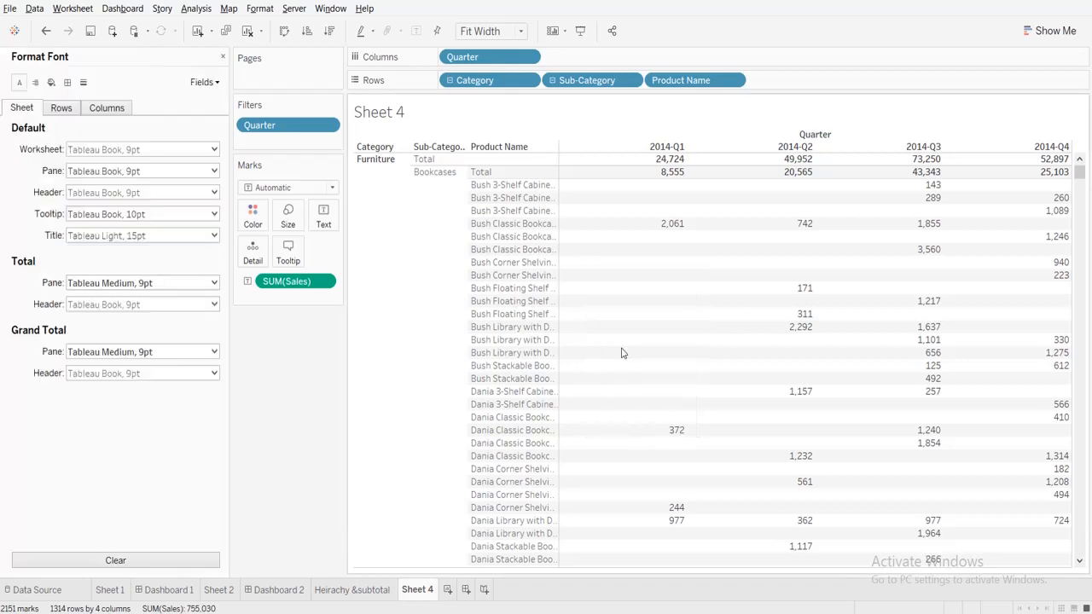
left_click(52, 83)
left_click(134, 379)
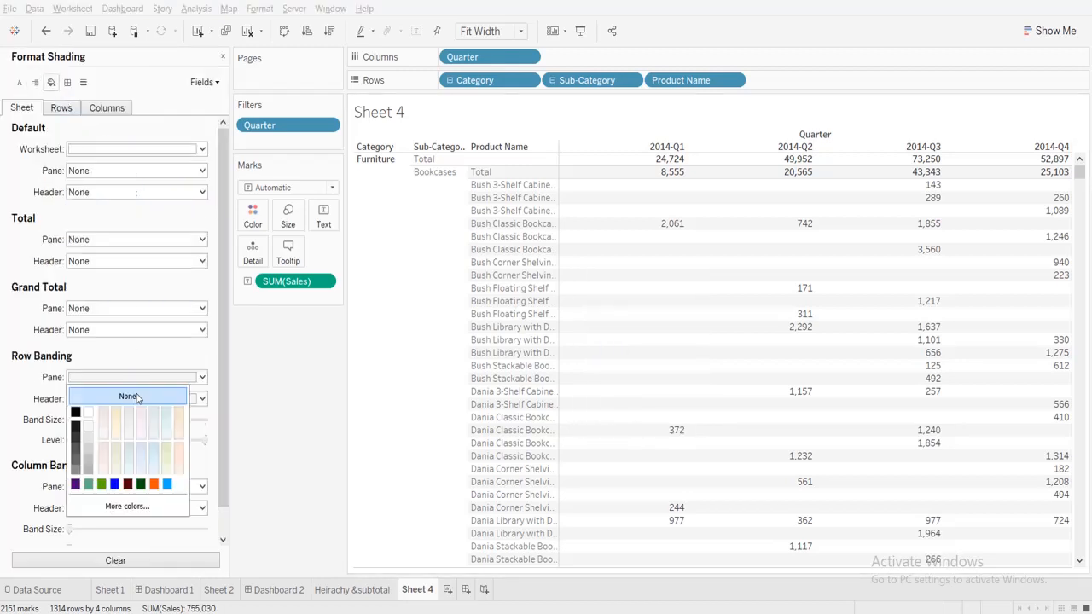
left_click(136, 398)
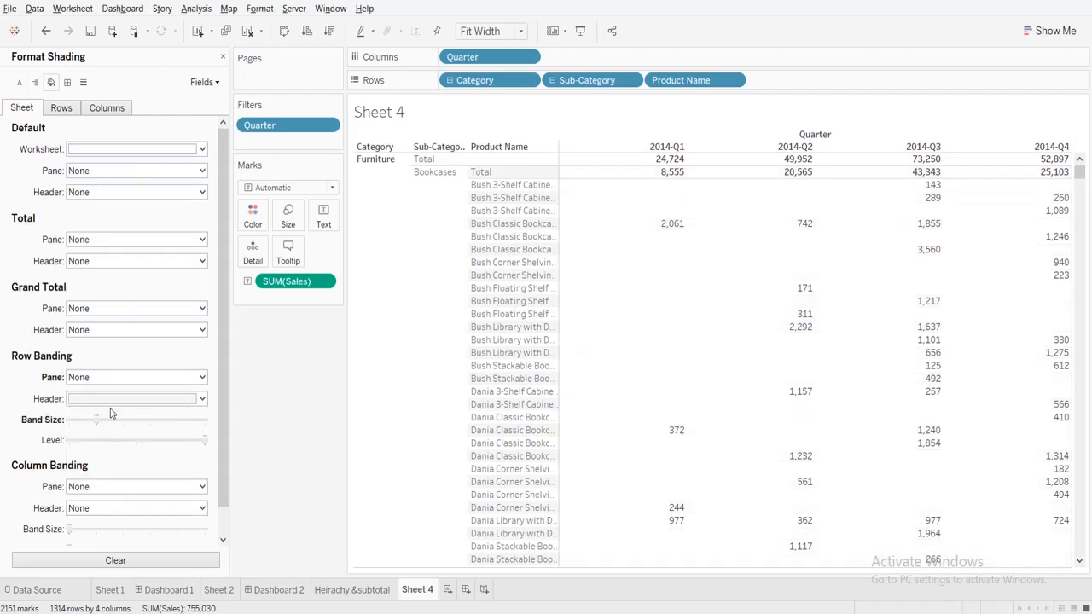
left_click(110, 401)
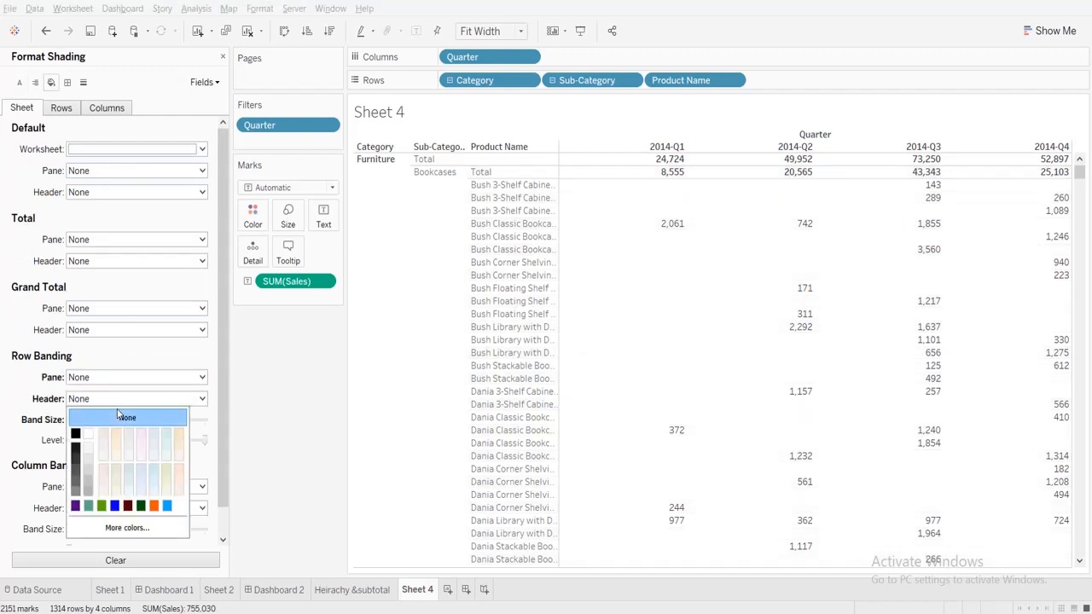
Shade the pane of the total rows with a pale grey-green colour.
left_click(7, 236)
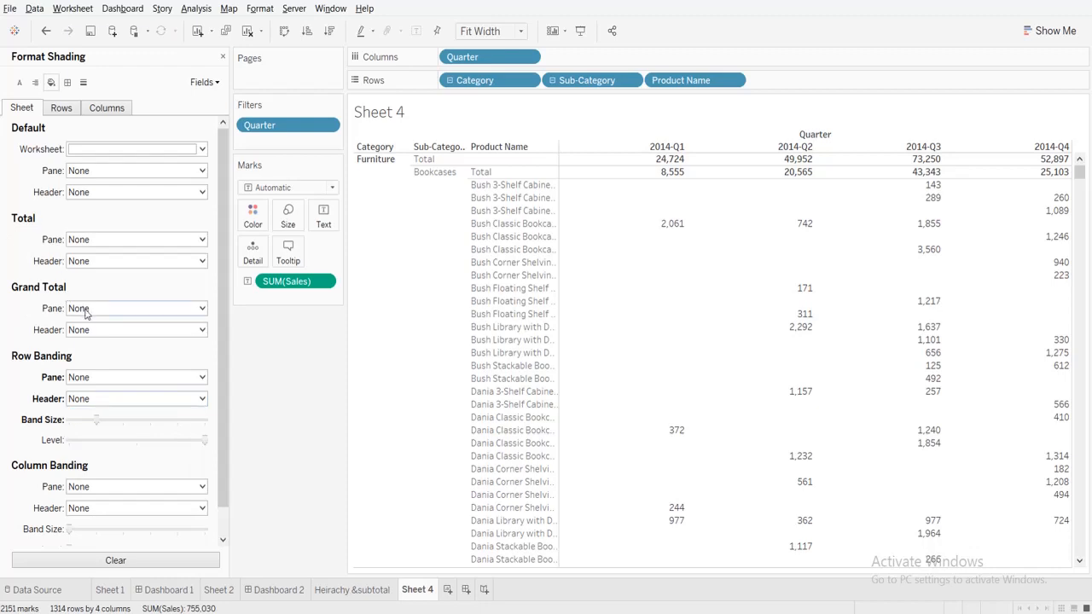
left_click(109, 241)
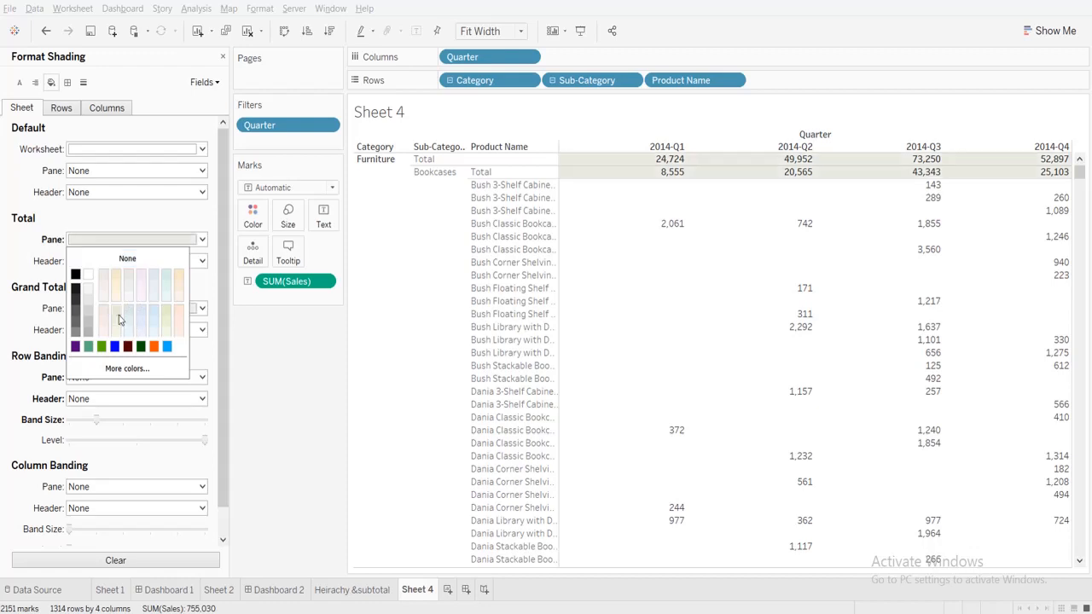
left_click(46, 203)
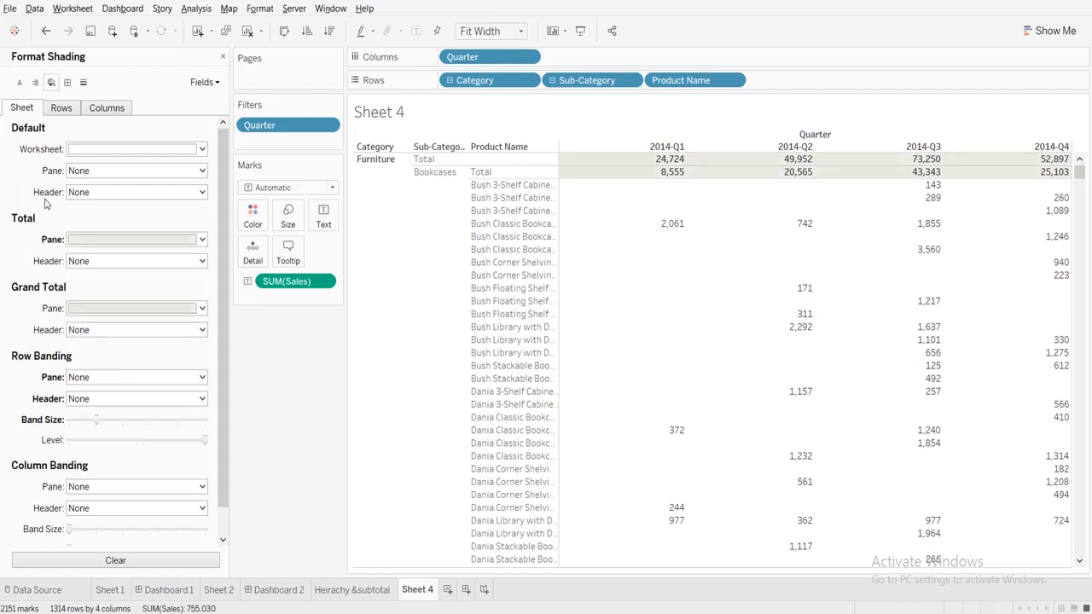
Try several pale worksheet background colours, settle on light pink, and set the grand total pane shading to None.
left_click(84, 151)
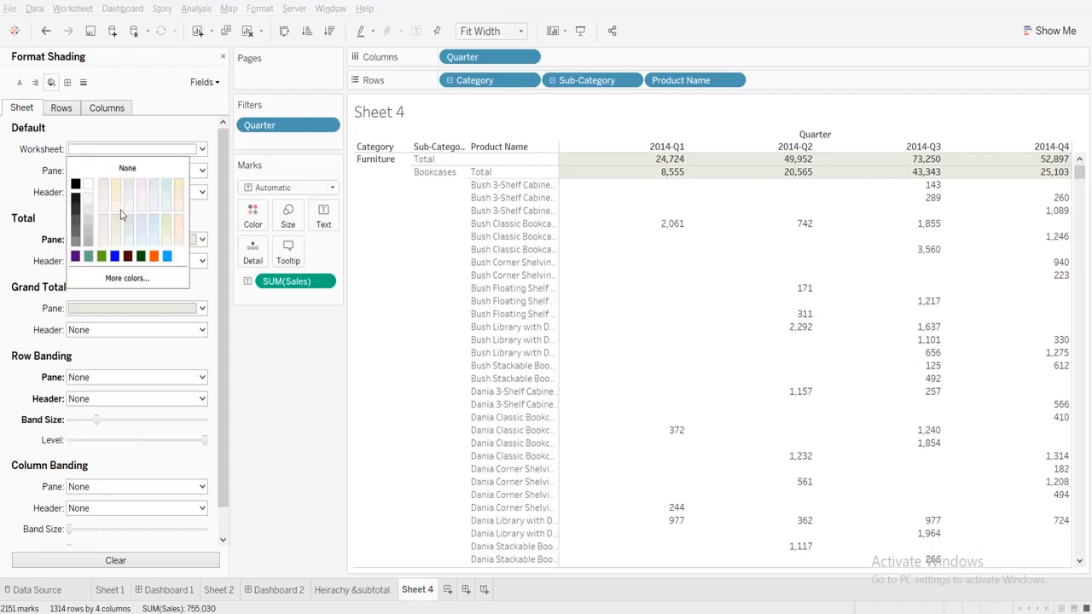
left_click(164, 236)
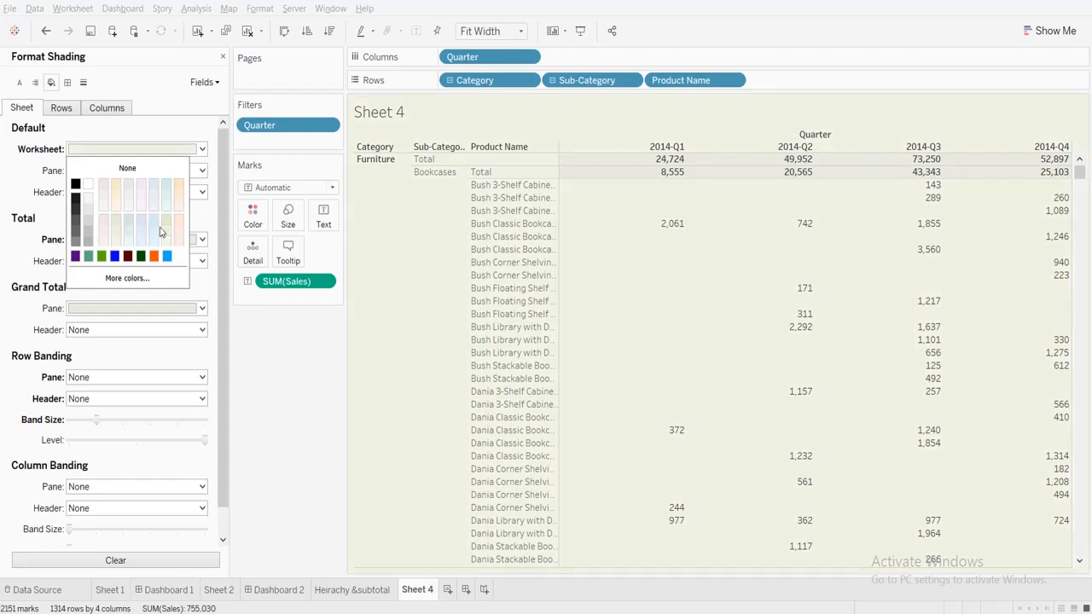
left_click(151, 226)
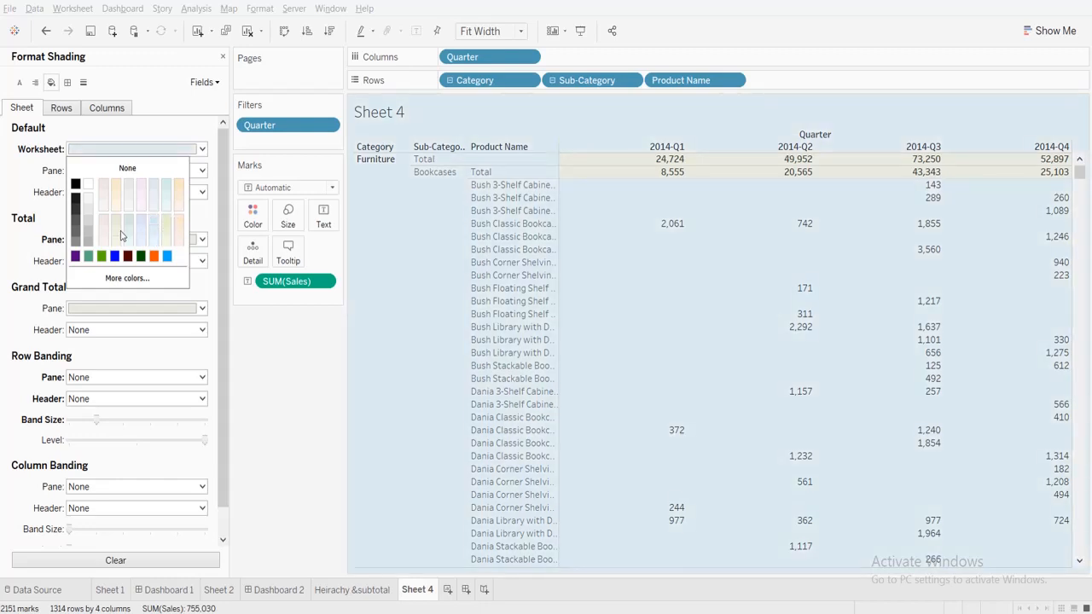
left_click(120, 235)
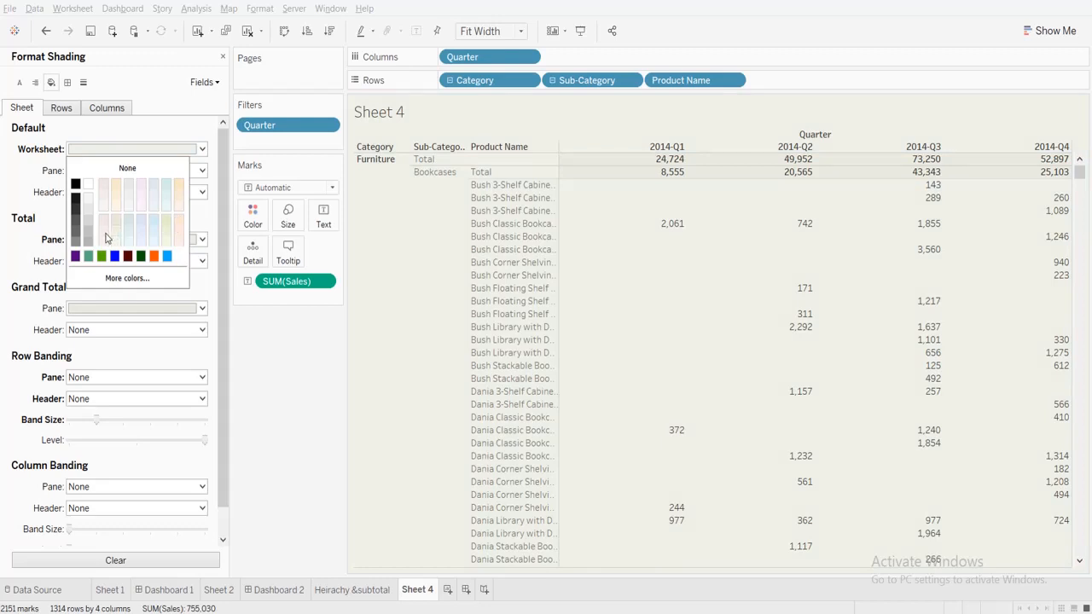
left_click(10, 248)
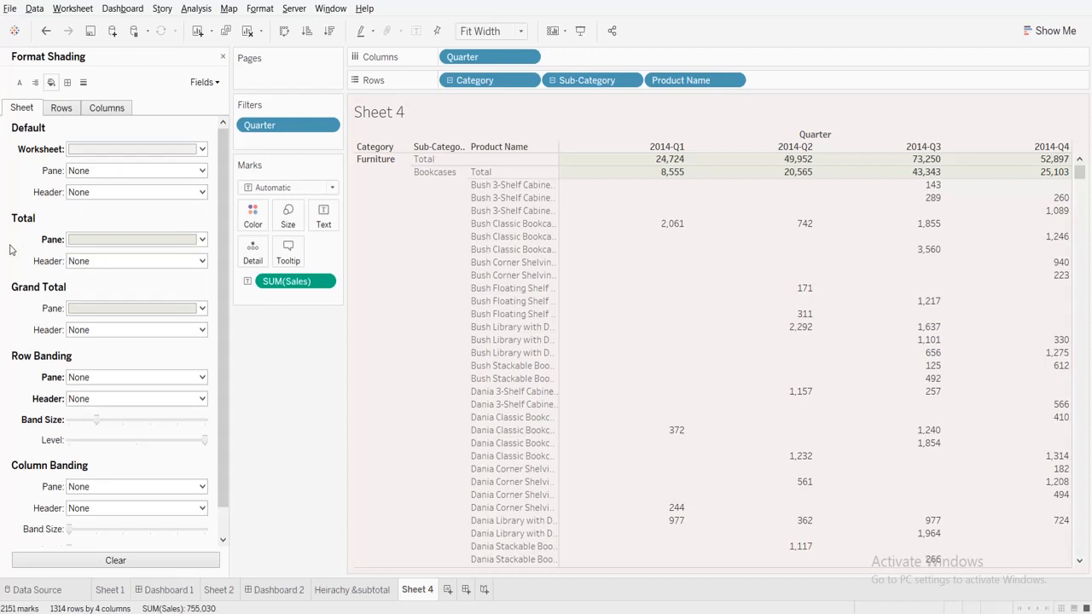
left_click(116, 310)
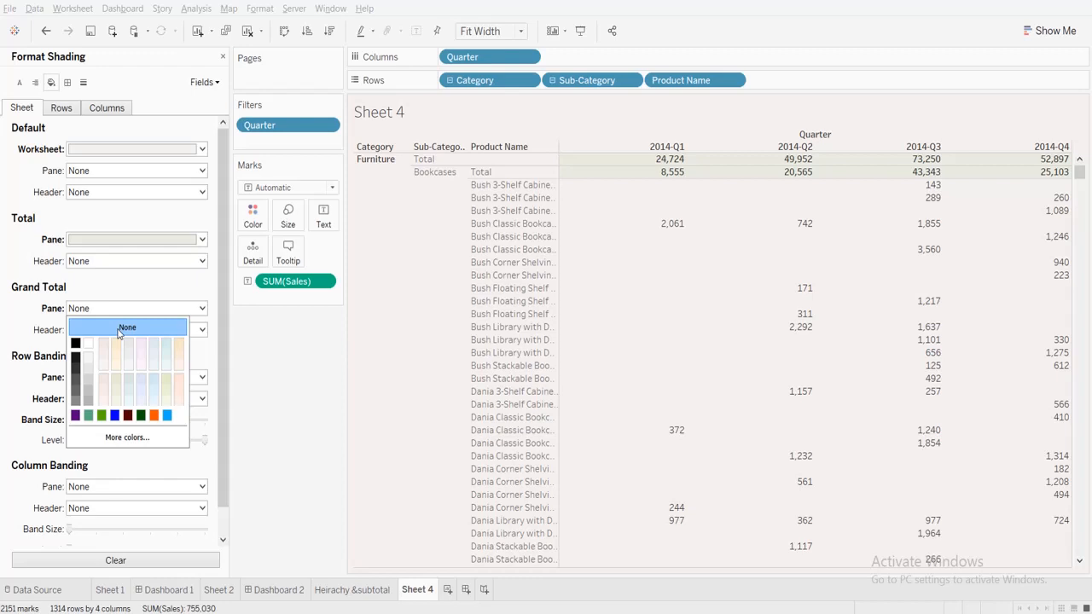
left_click(381, 336)
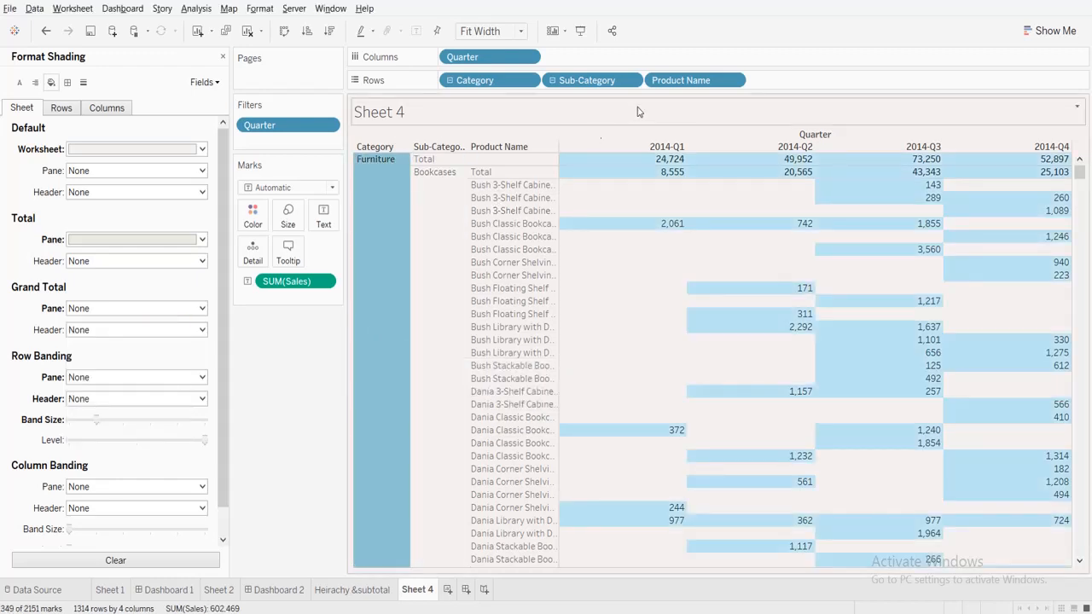
Collapse Sub-Category to hide the Product Name level and close the shading format settings.
left_click(554, 82)
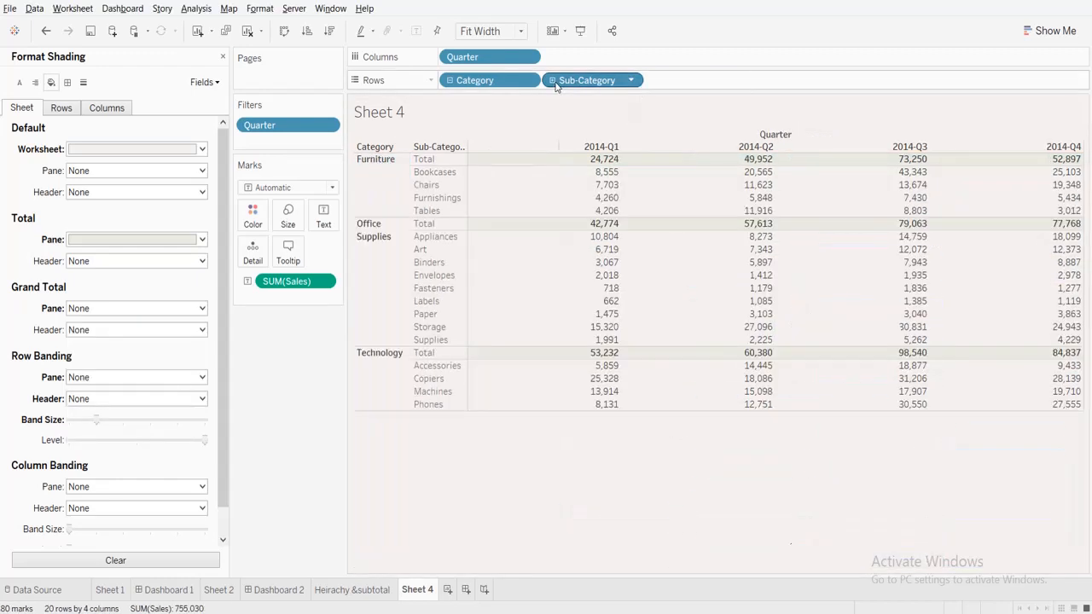
mouse_move(663, 212)
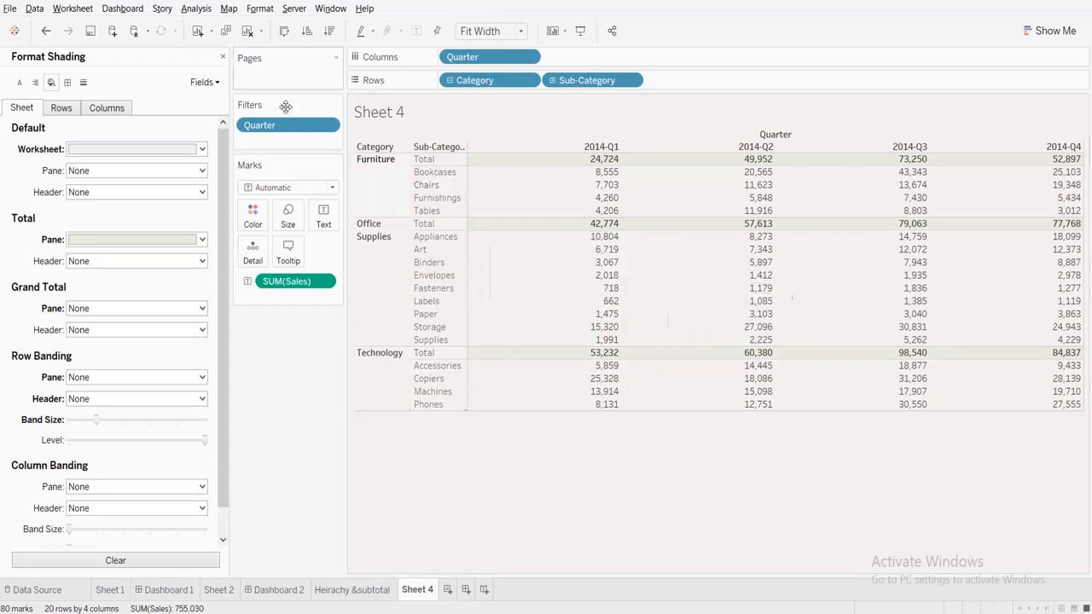
left_click(224, 59)
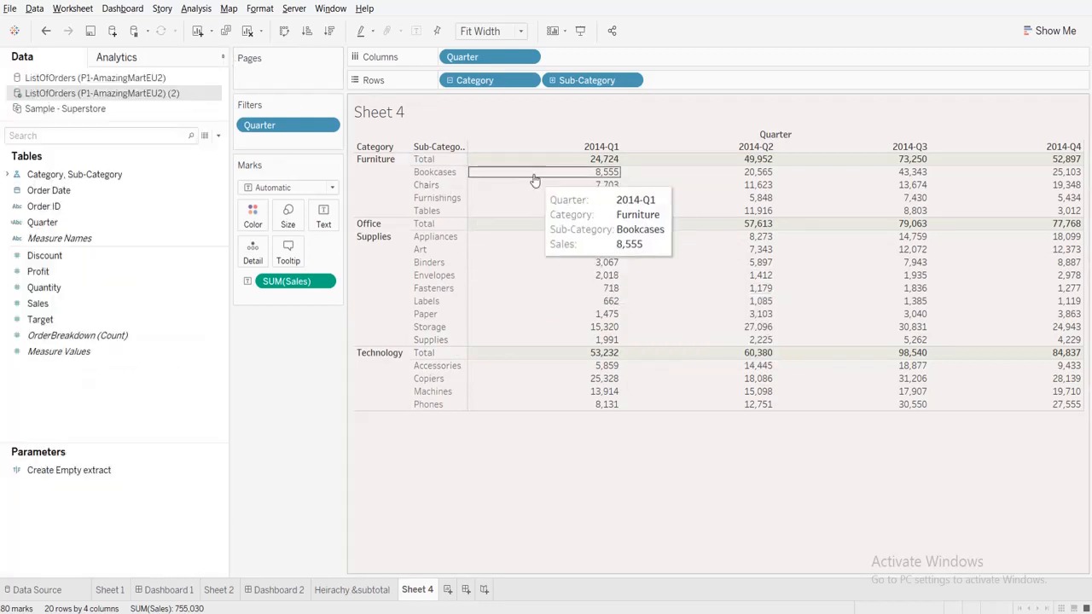
Compare Sheet 4 with the Heirachy &subtotal sheet, and check its drill-down by expanding and collapsing Sub-Category.
left_click(380, 588)
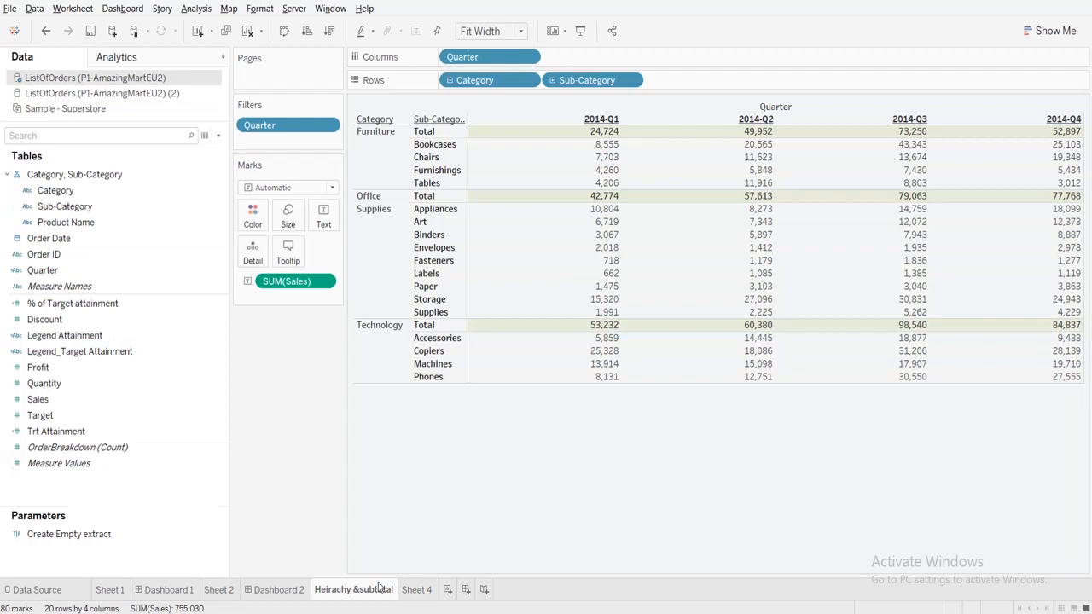
left_click(416, 590)
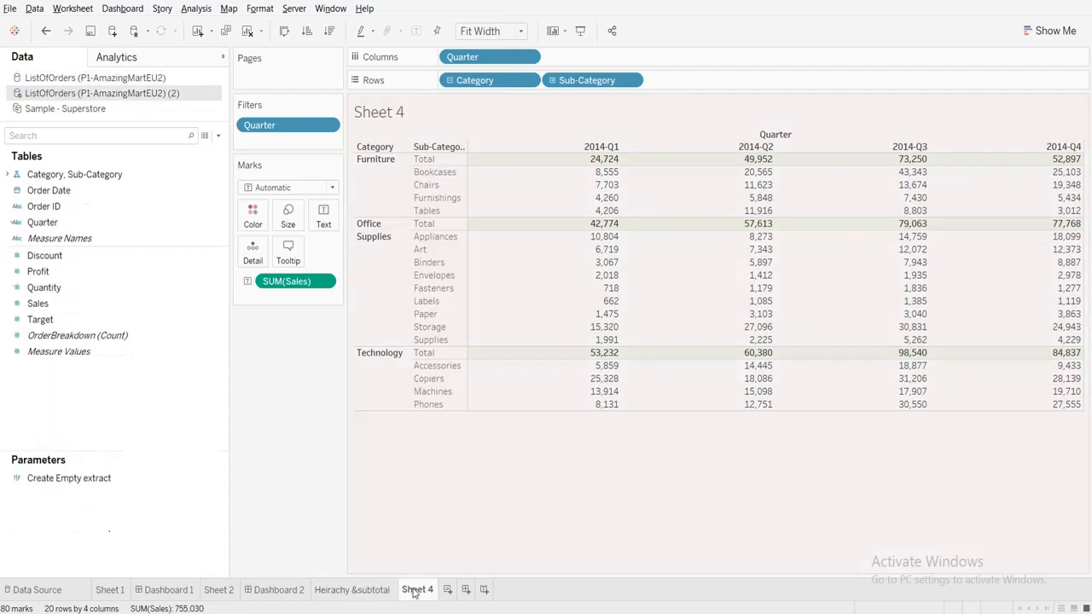
left_click(552, 80)
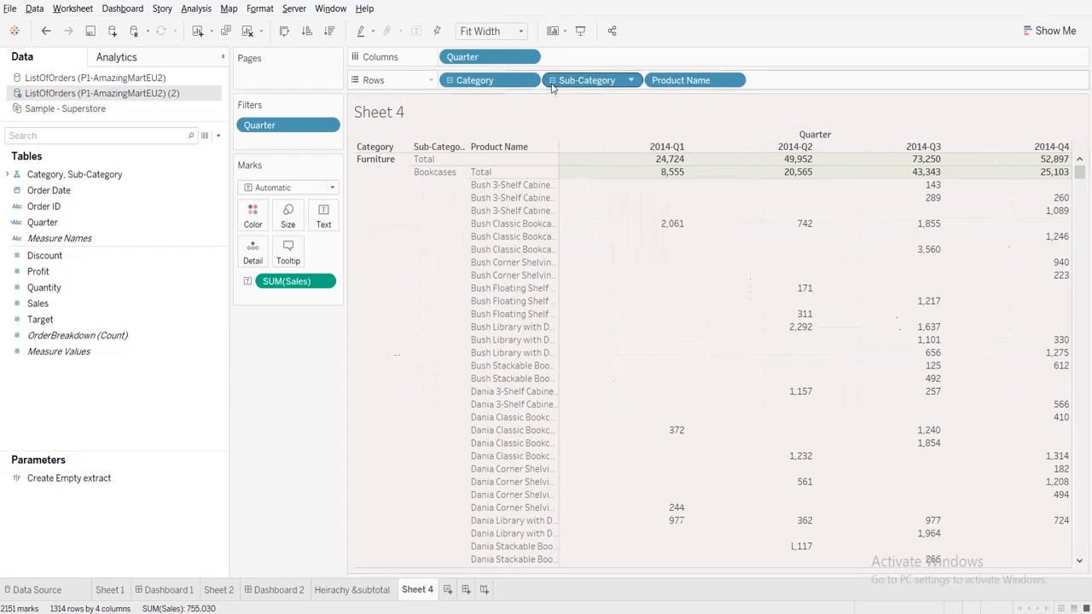
left_click(552, 80)
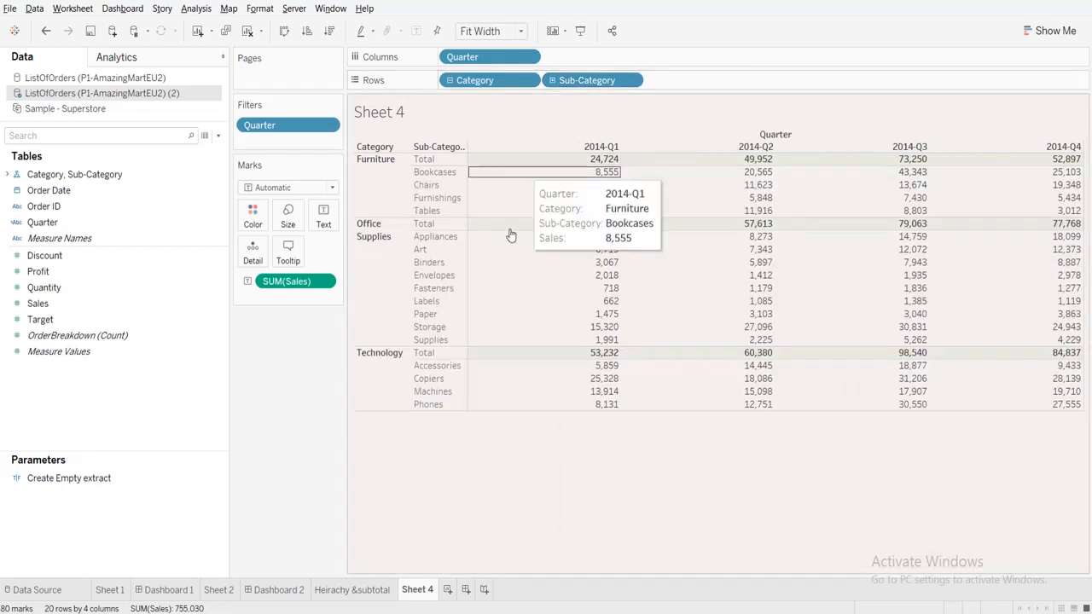